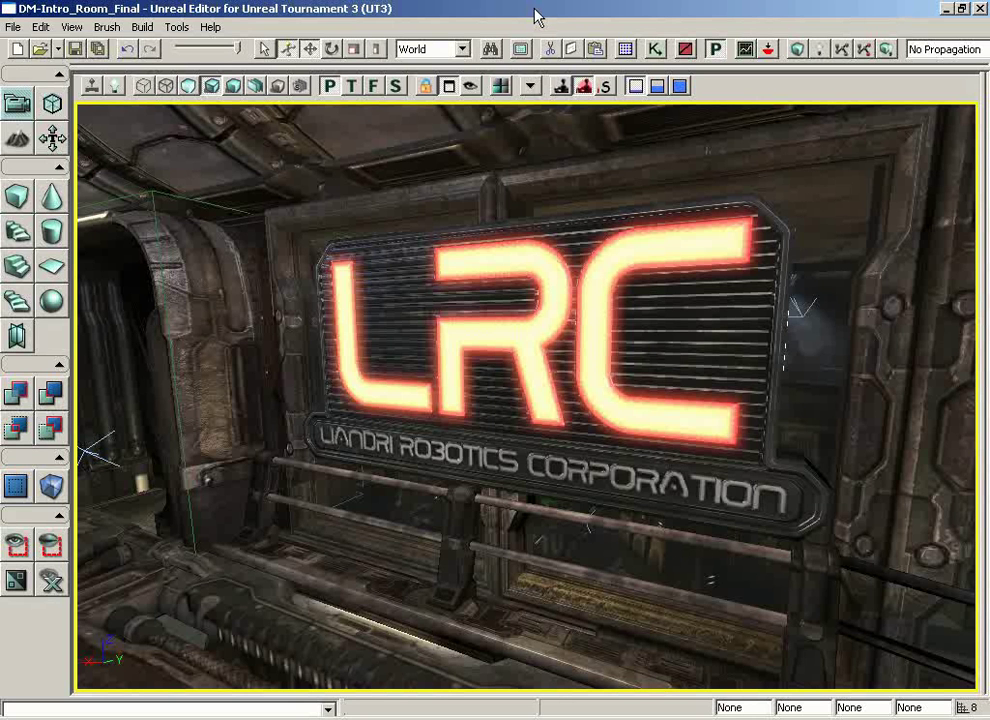
Compare the room around the LRC sign in the lighting-only and fully lit view modes
drag(370, 244, 712, 346)
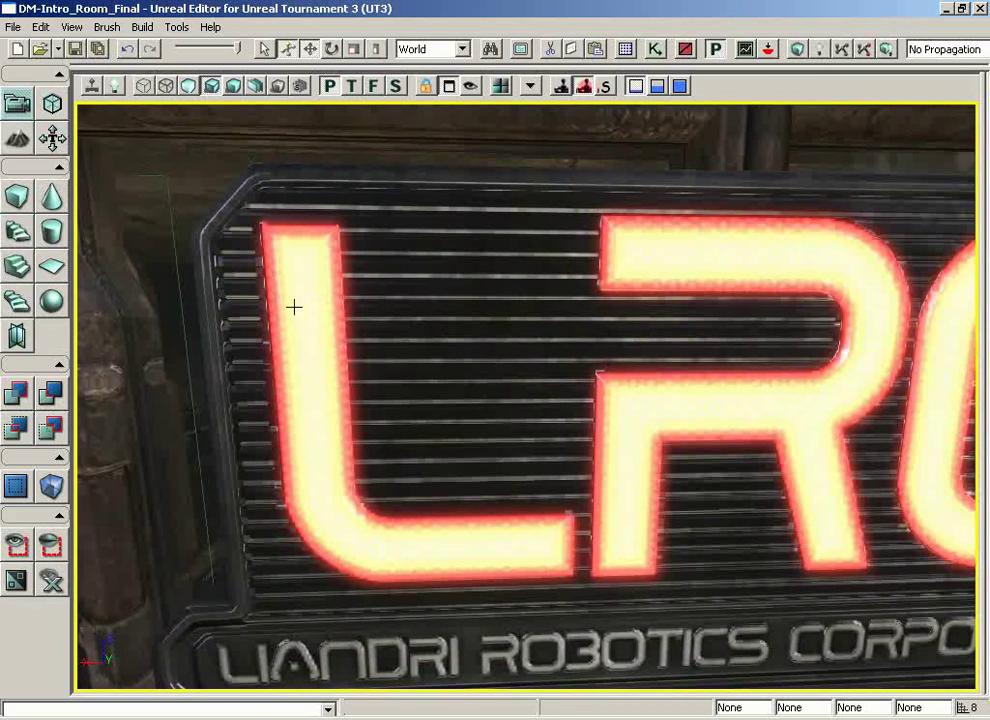
drag(462, 451, 443, 423)
click(234, 87)
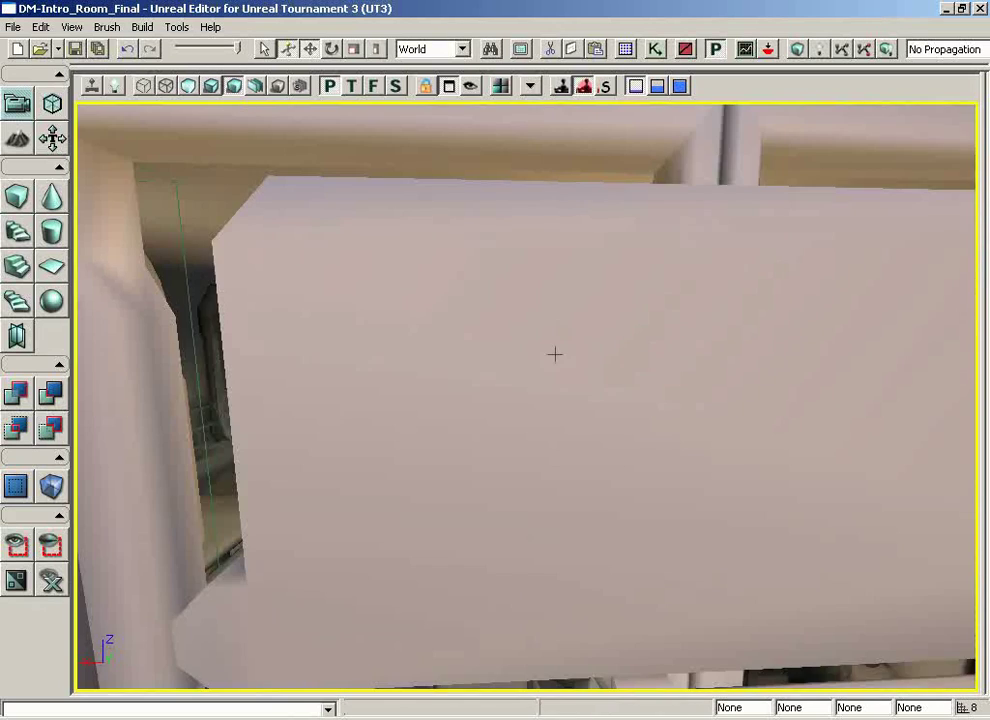
mouse_move(559, 365)
mouse_down()
mouse_move(592, 395)
mouse_move(592, 415)
mouse_move(369, 402)
mouse_move(470, 390)
mouse_move(564, 350)
mouse_up()
mouse_move(564, 350)
right_down()
mouse_move(700, 320)
mouse_move(829, 245)
mouse_move(771, 254)
mouse_move(577, 353)
right_up()
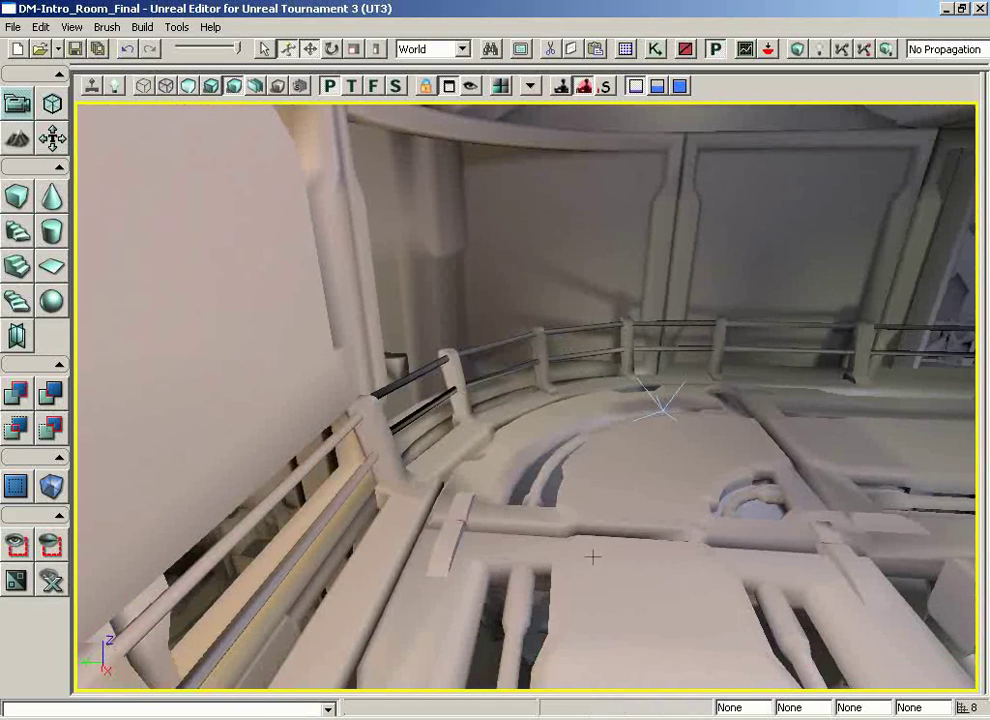
click(212, 87)
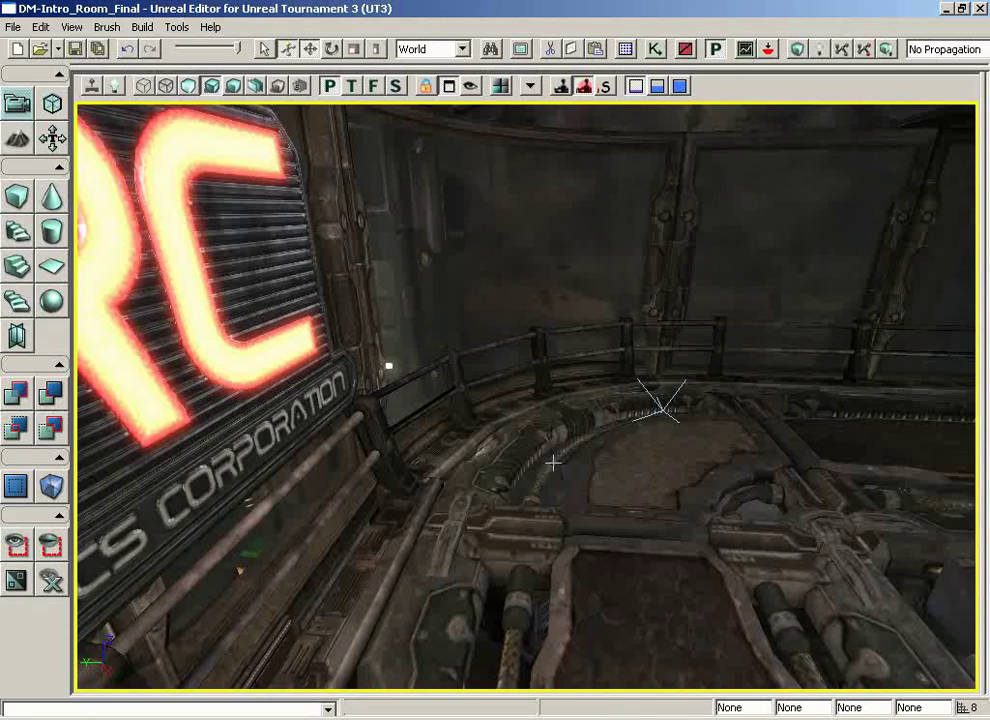
Examine the materials on the LRC sign, the surrounding walls and the metal archway up close
drag(552, 464, 563, 449)
right_drag(563, 449, 177, 378)
drag(177, 378, 551, 461)
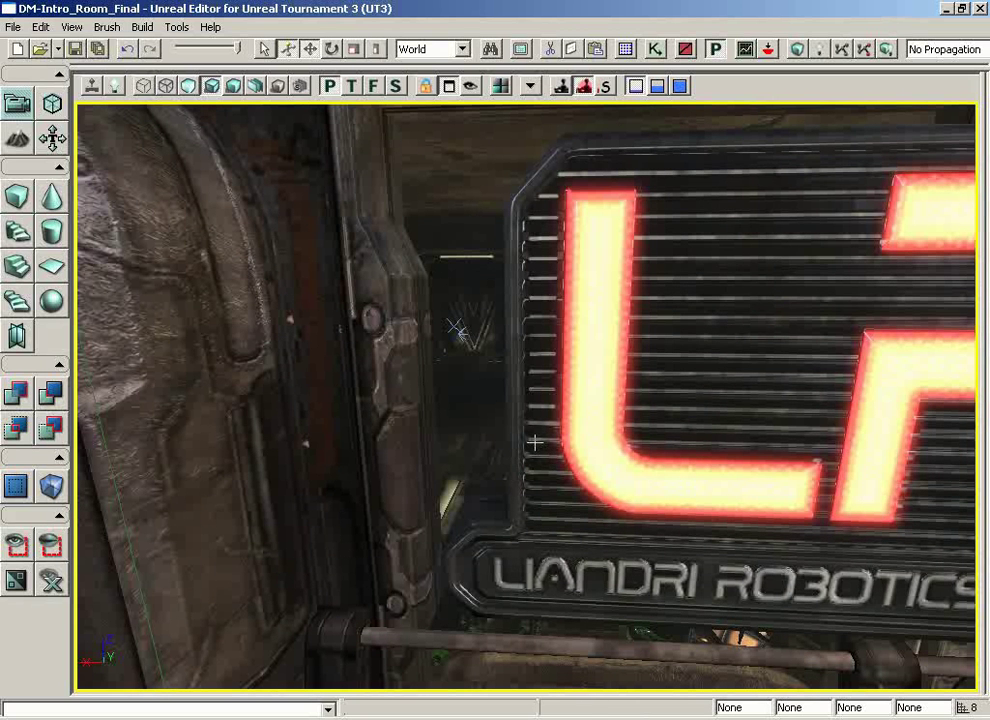
right_drag(532, 441, 510, 427)
drag(510, 427, 450, 272)
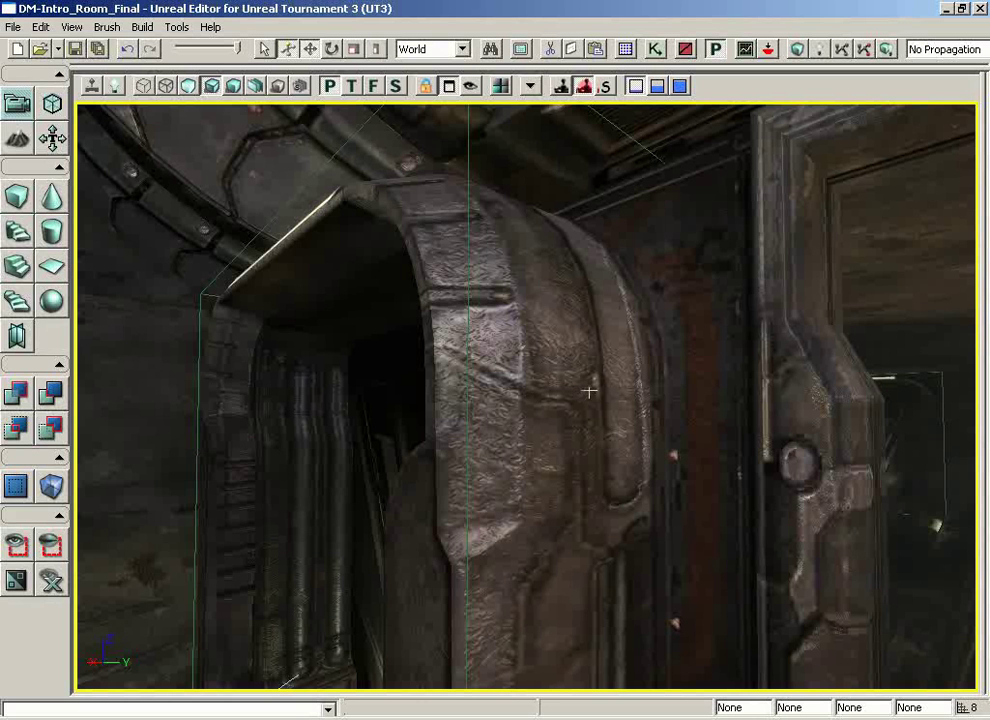
Open the ASC_Walls_Stone.upk package in the Generic Browser and show its materials
click(623, 52)
click(626, 52)
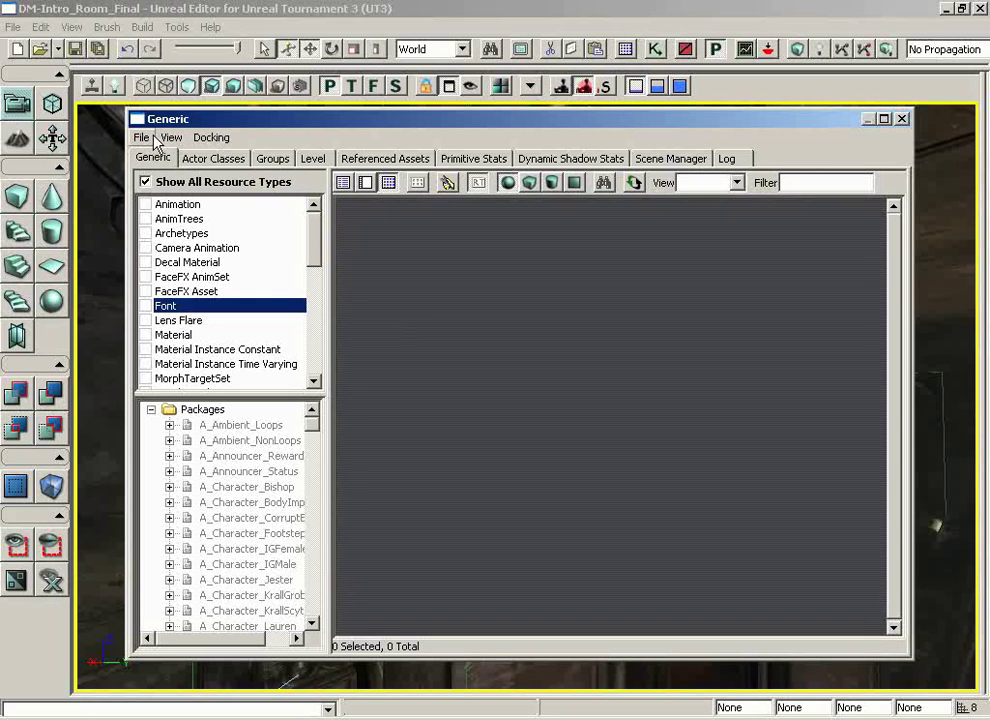
click(141, 143)
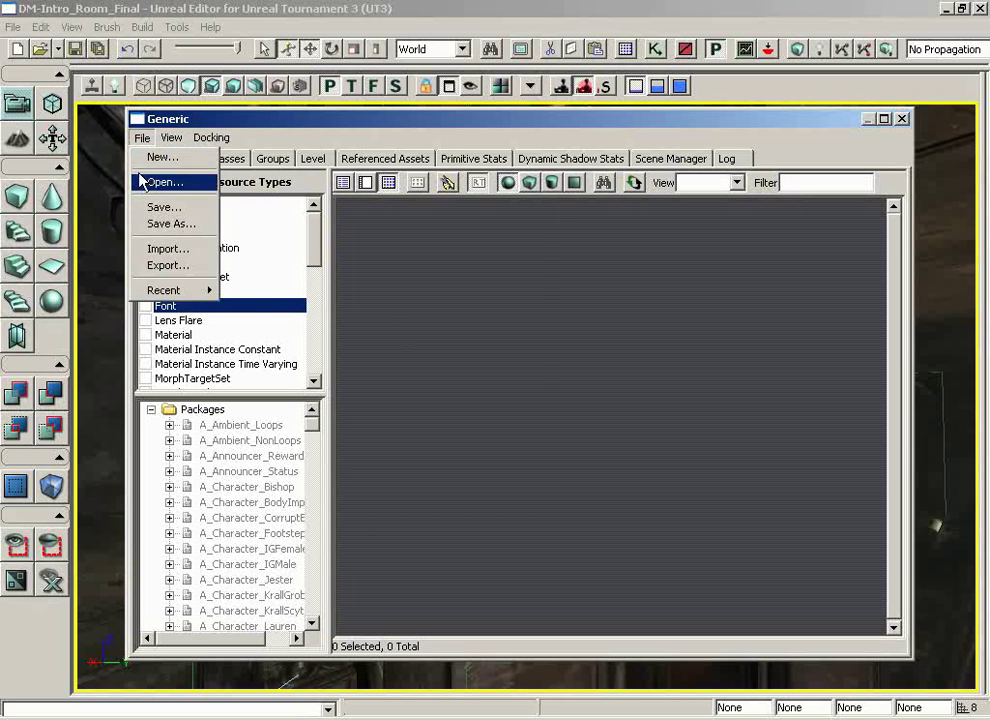
click(150, 181)
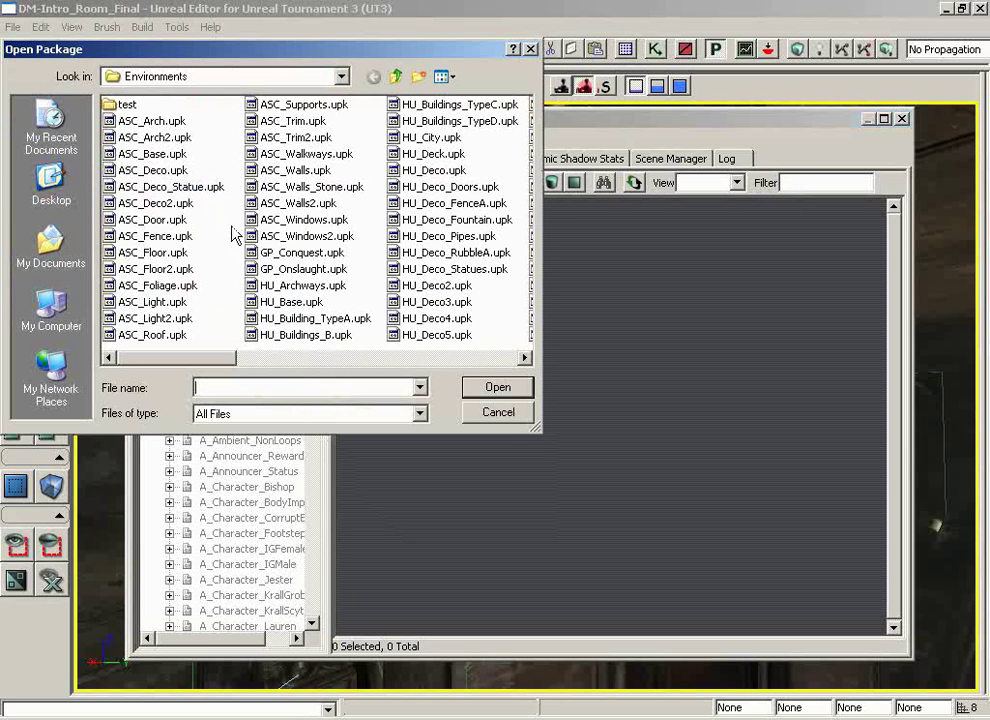
click(296, 186)
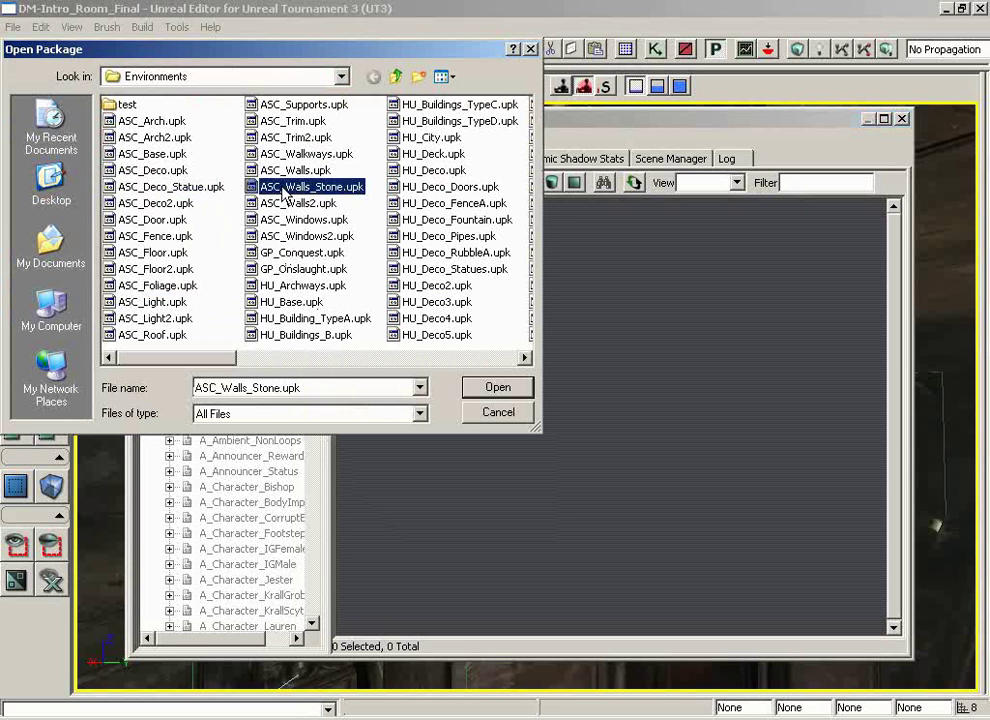
click(497, 390)
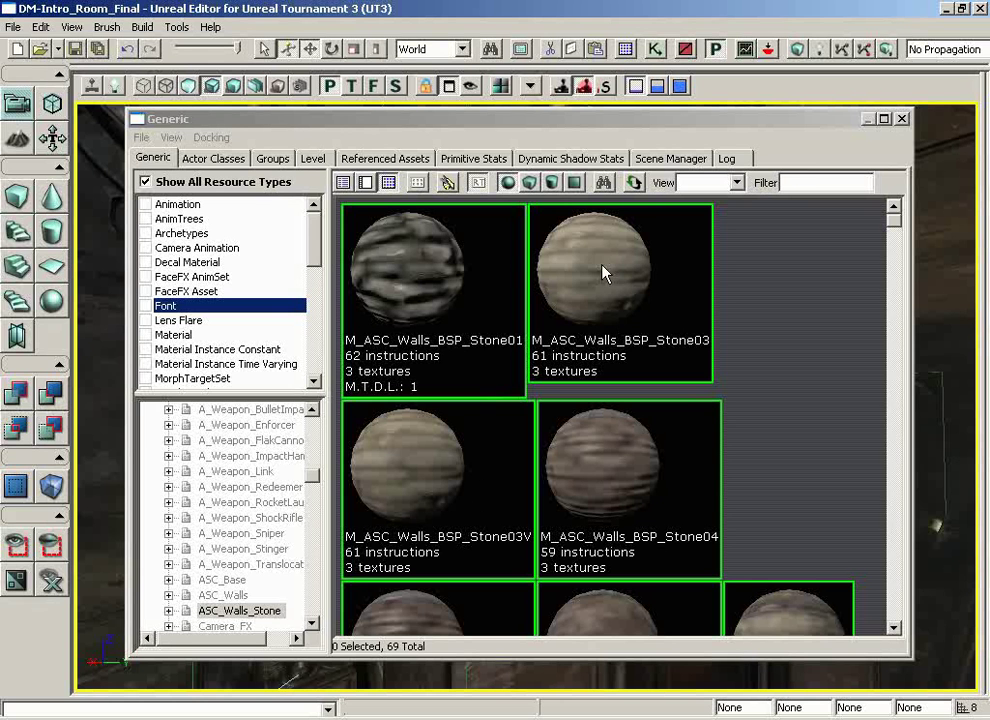
click(797, 298)
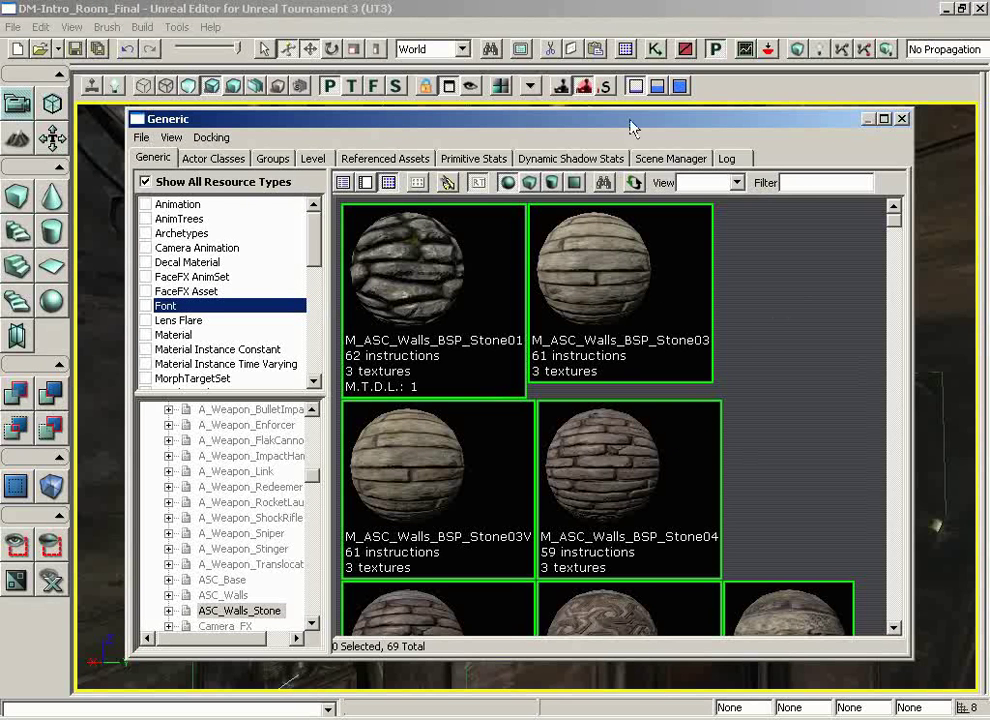
Look over the stone wall materials M_ASC_Walls_BSP_Stone01, Stone03, Stone03V and Stone04
drag(559, 120, 630, 113)
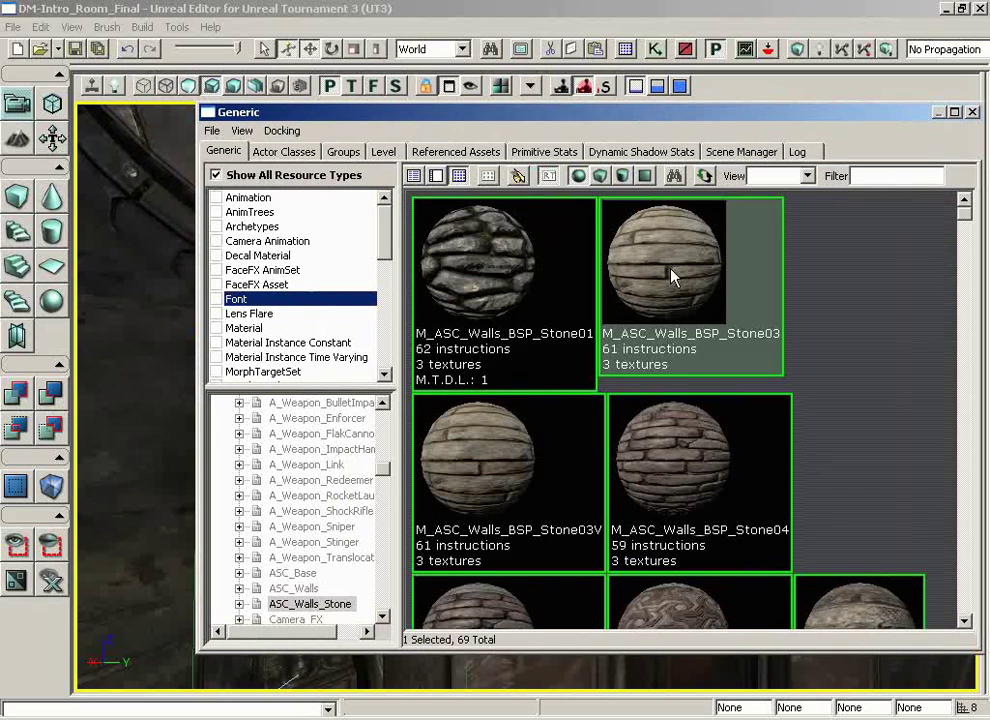
click(715, 478)
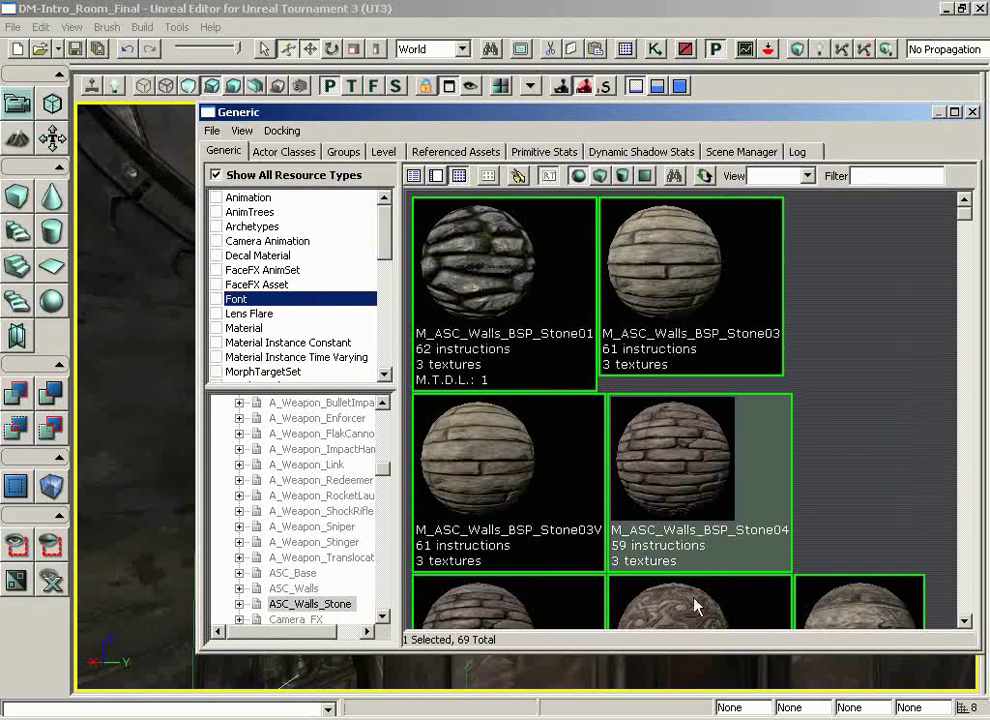
click(433, 364)
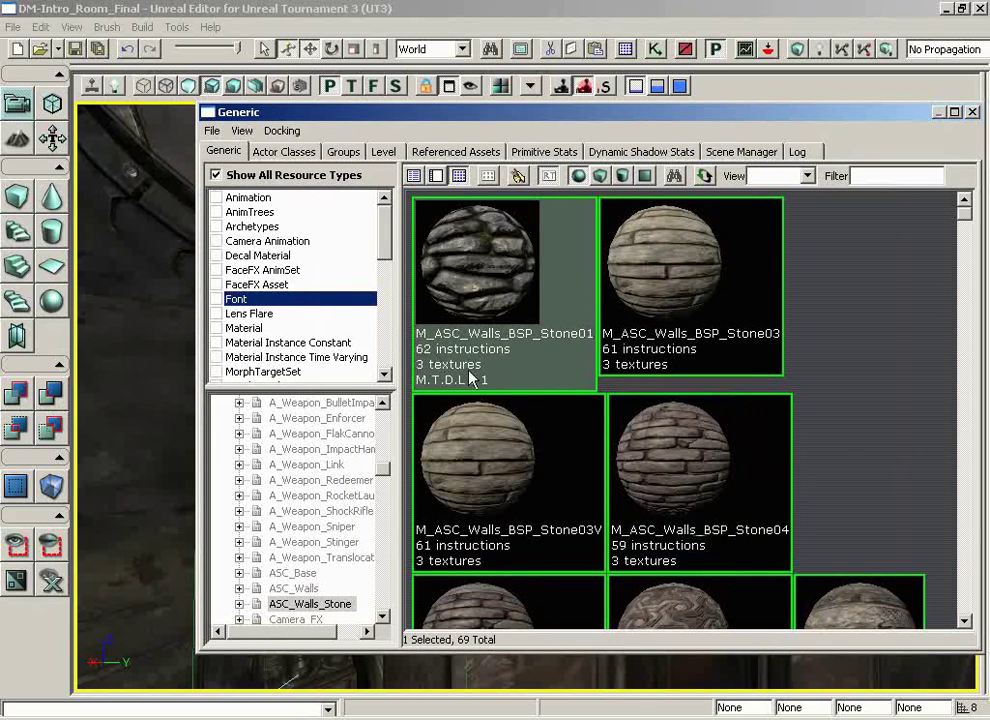
click(492, 451)
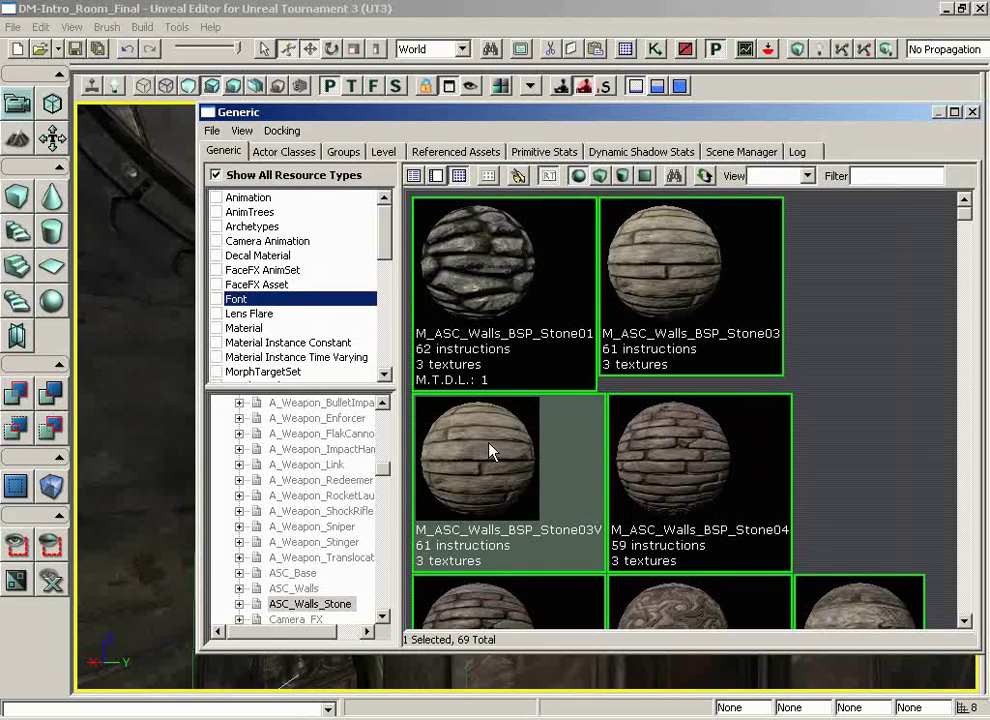
Move the browser aside and apply M_ASC_Walls_BSP_Stone01 to the large wall surface behind the railing
drag(565, 120, 628, 120)
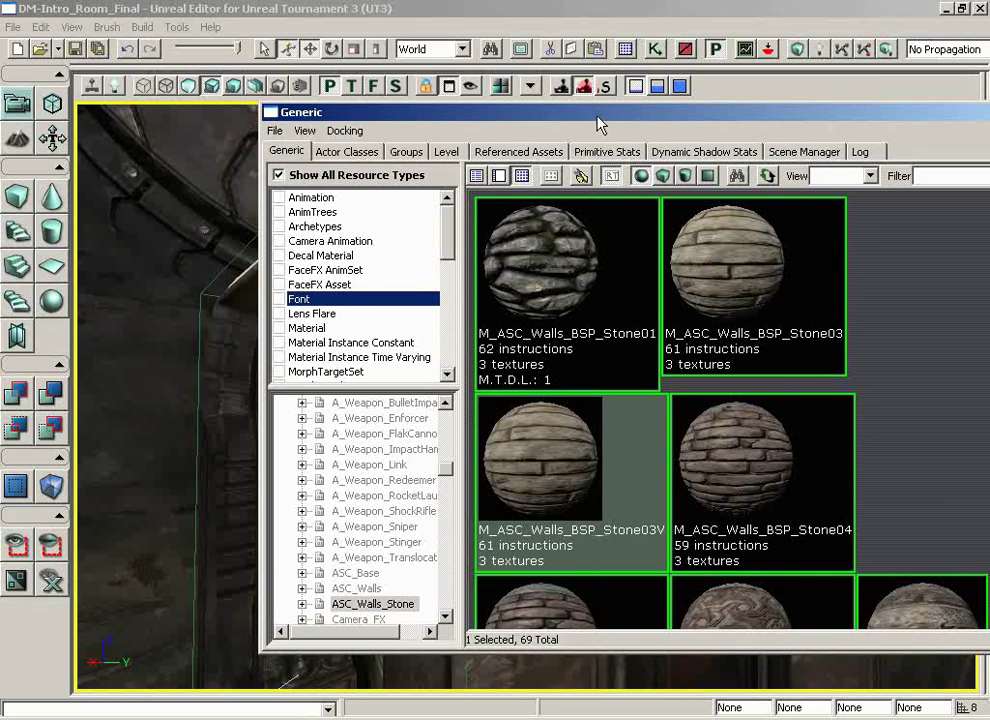
drag(600, 115, 910, 112)
mouse_move(405, 430)
mouse_down()
mouse_move(393, 499)
mouse_move(278, 499)
mouse_move(403, 408)
mouse_up()
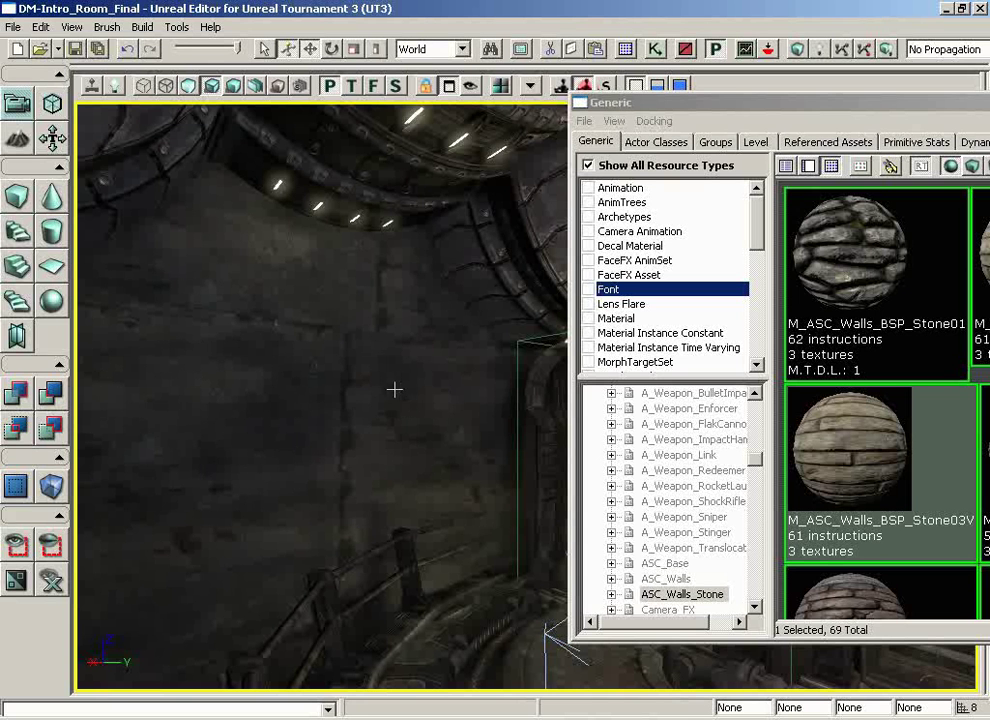
drag(393, 378, 360, 429)
click(345, 407)
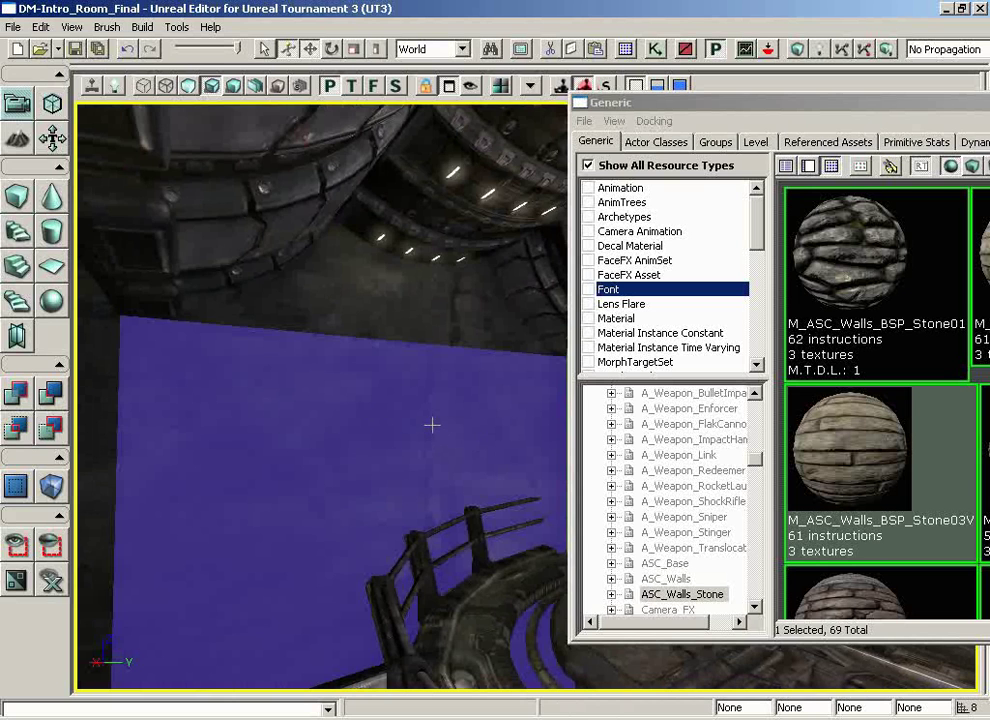
drag(433, 422, 347, 400)
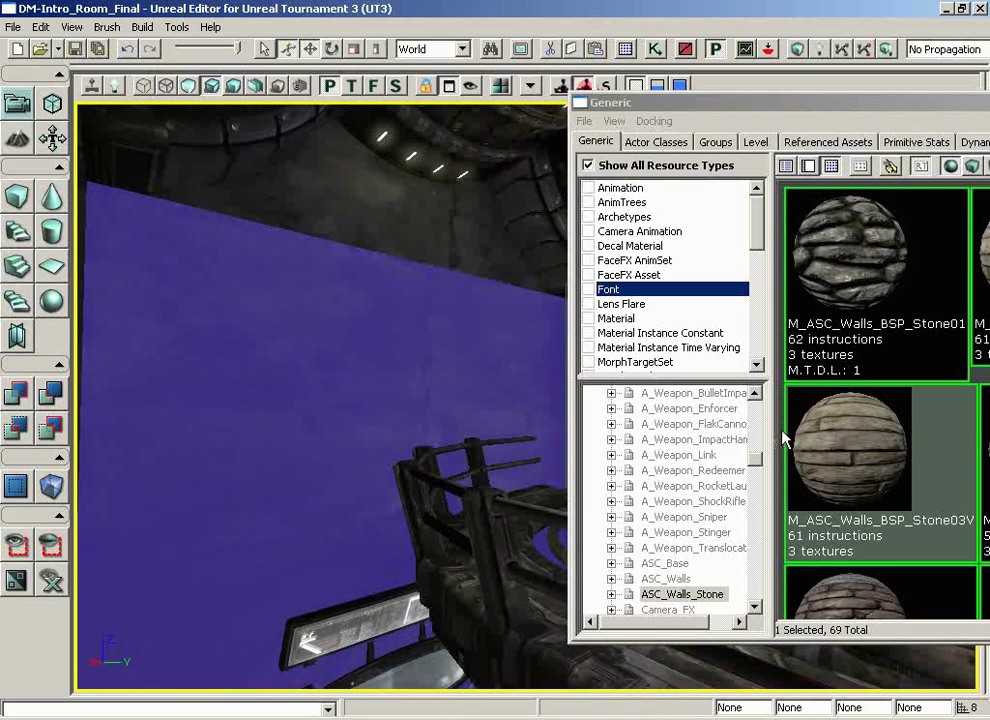
click(862, 275)
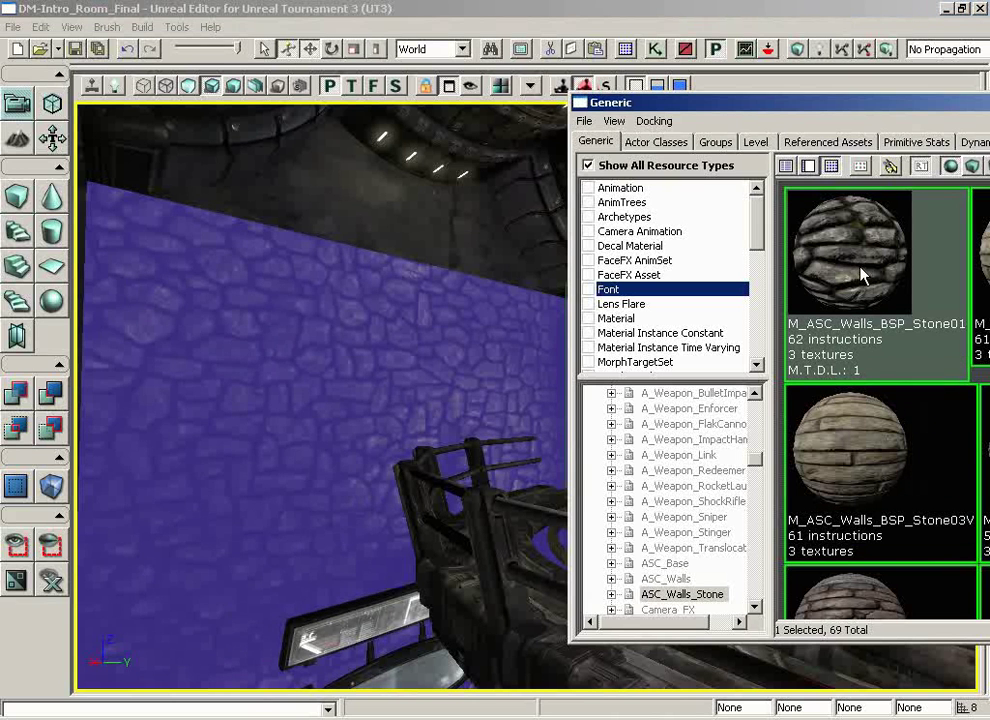
click(334, 369)
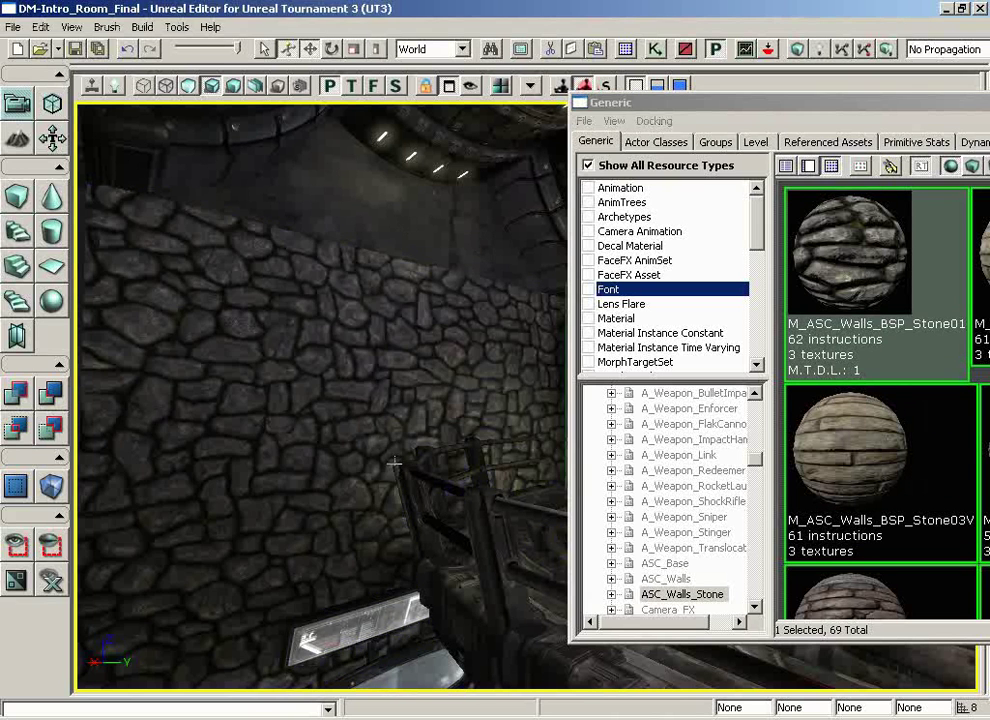
Apply M_ASC_Walls_BSP_Stone01 to the adjoining wall surface around the corner and clear the selection
drag(404, 460, 268, 415)
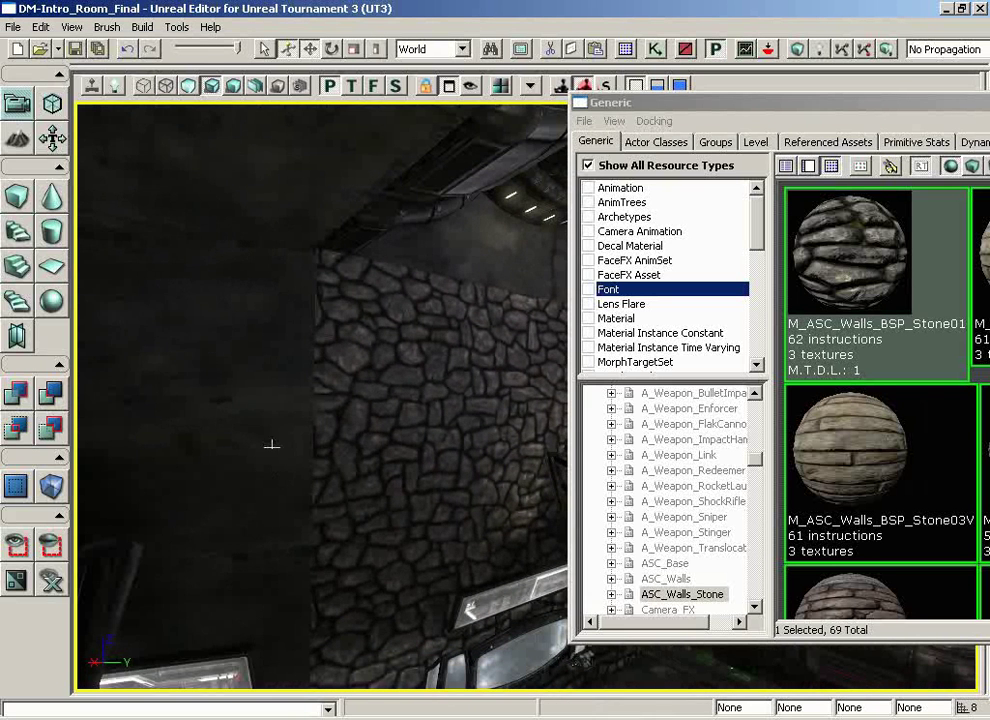
click(234, 389)
click(857, 258)
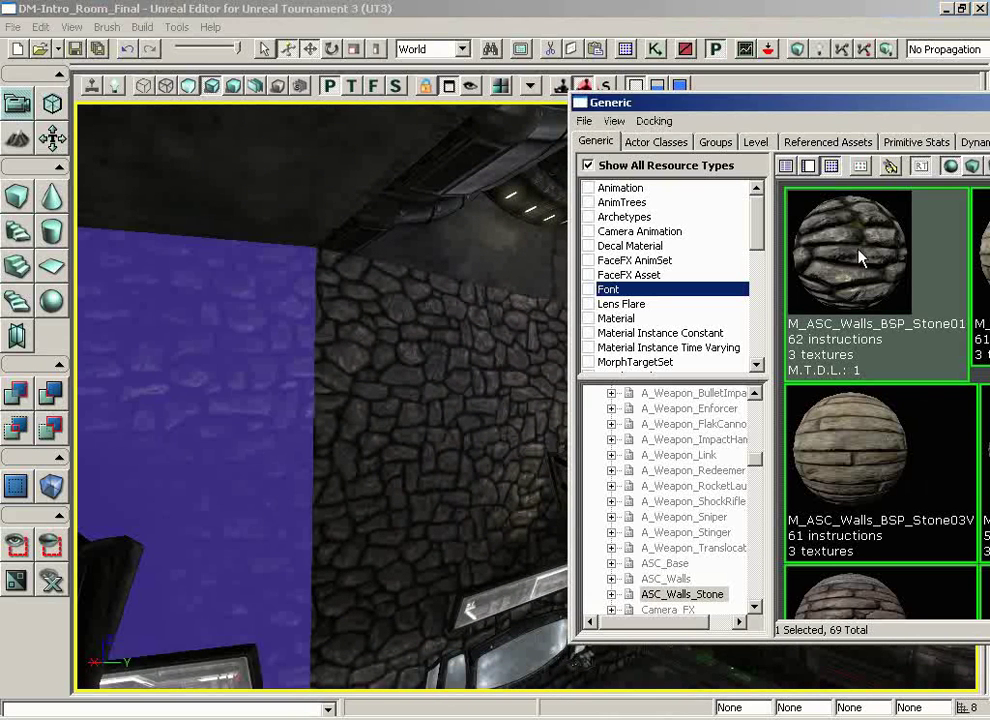
drag(444, 417, 422, 413)
click(463, 424)
key(Escape)
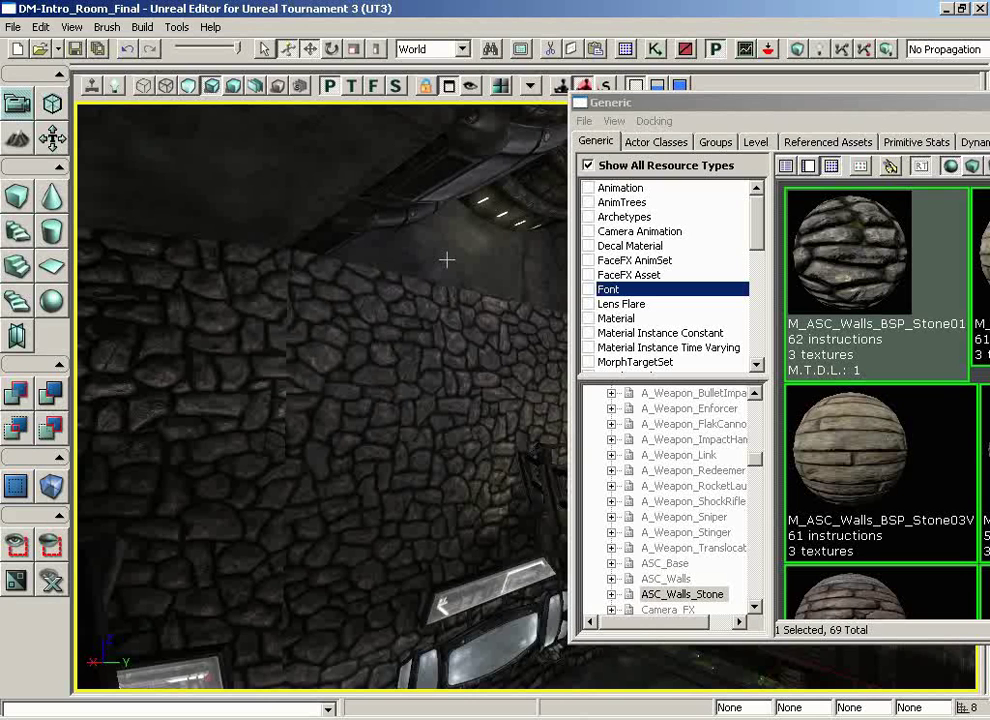
Undo the stone material on the wall behind the railing and restore it with a redo
key(ctrl+z)
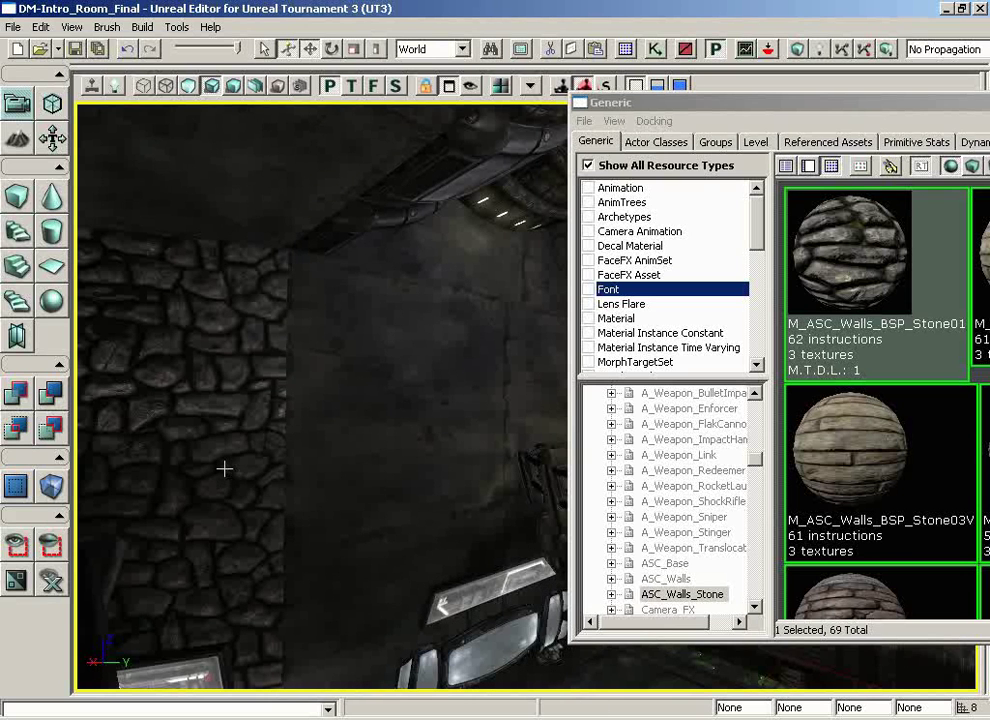
click(413, 457)
right_click(210, 459)
click(206, 462)
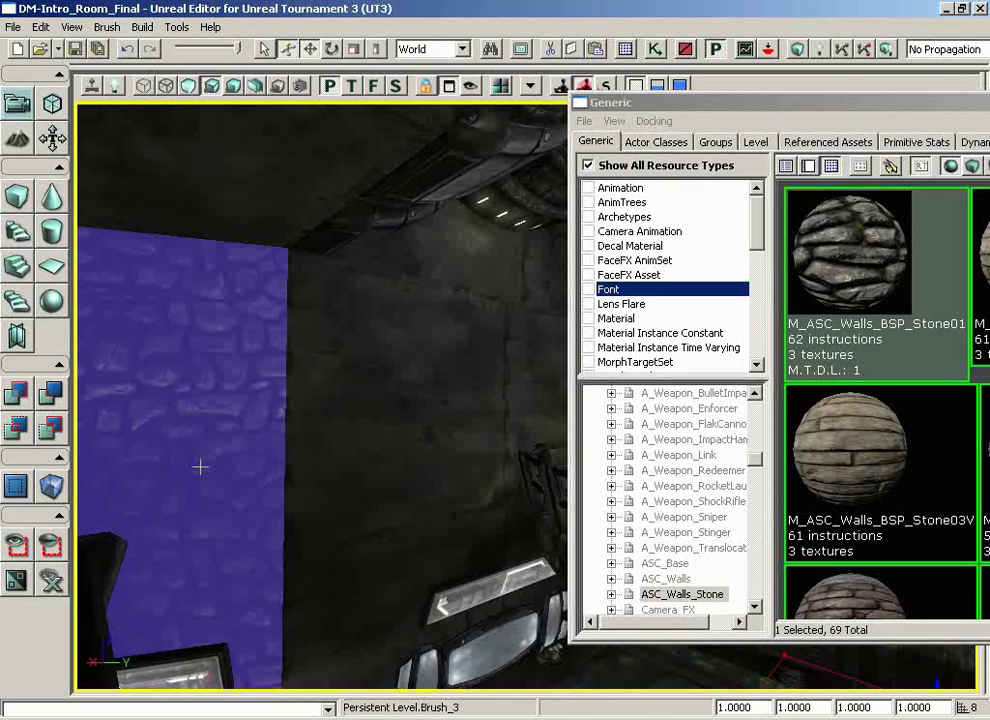
key(ctrl+y)
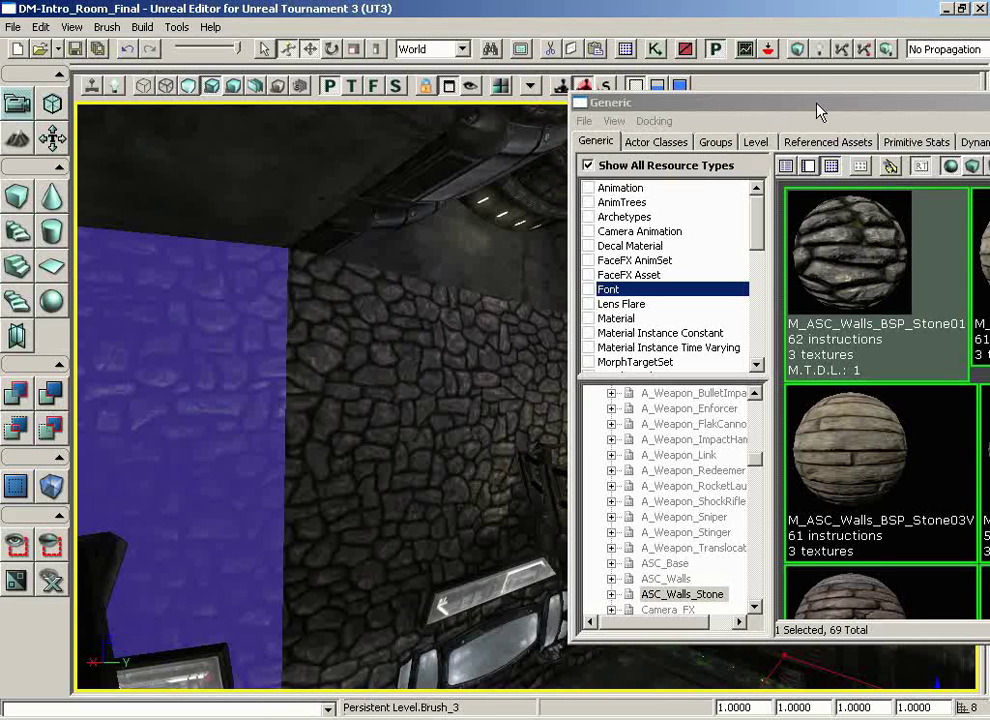
Start a new material from the Generic Browser and set its package to ZaksMaterials
drag(816, 105, 358, 96)
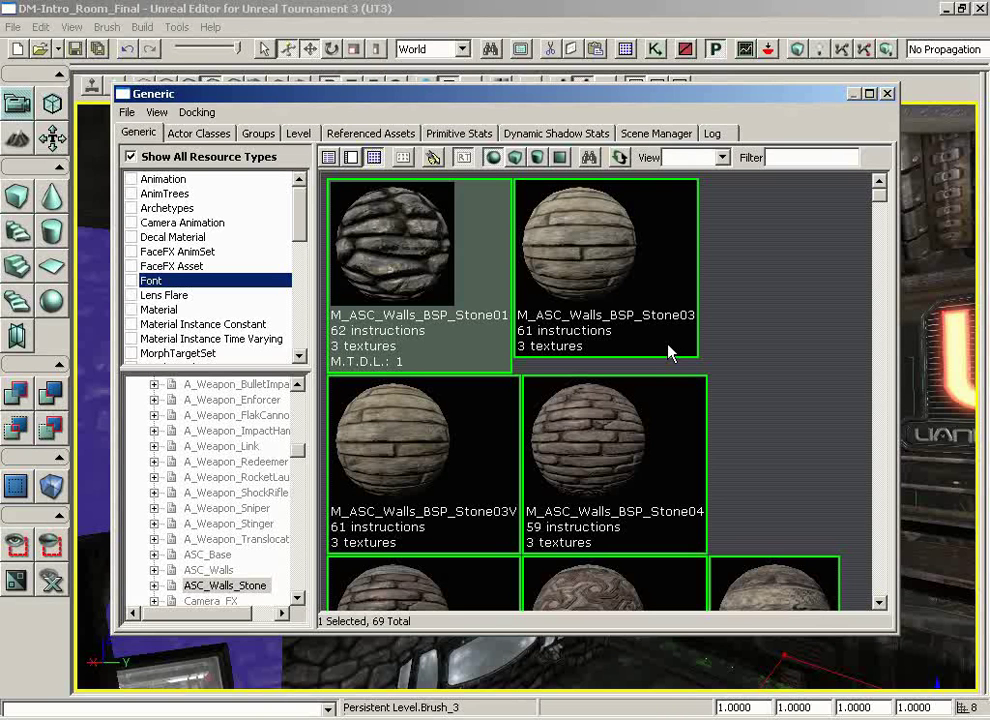
right_click(728, 242)
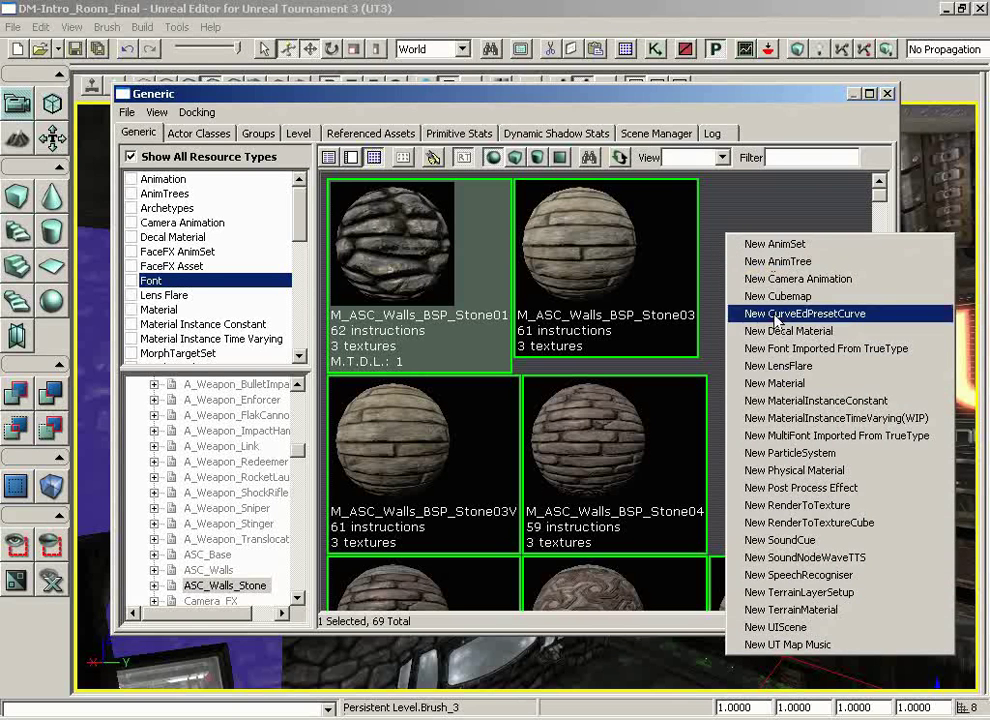
click(775, 384)
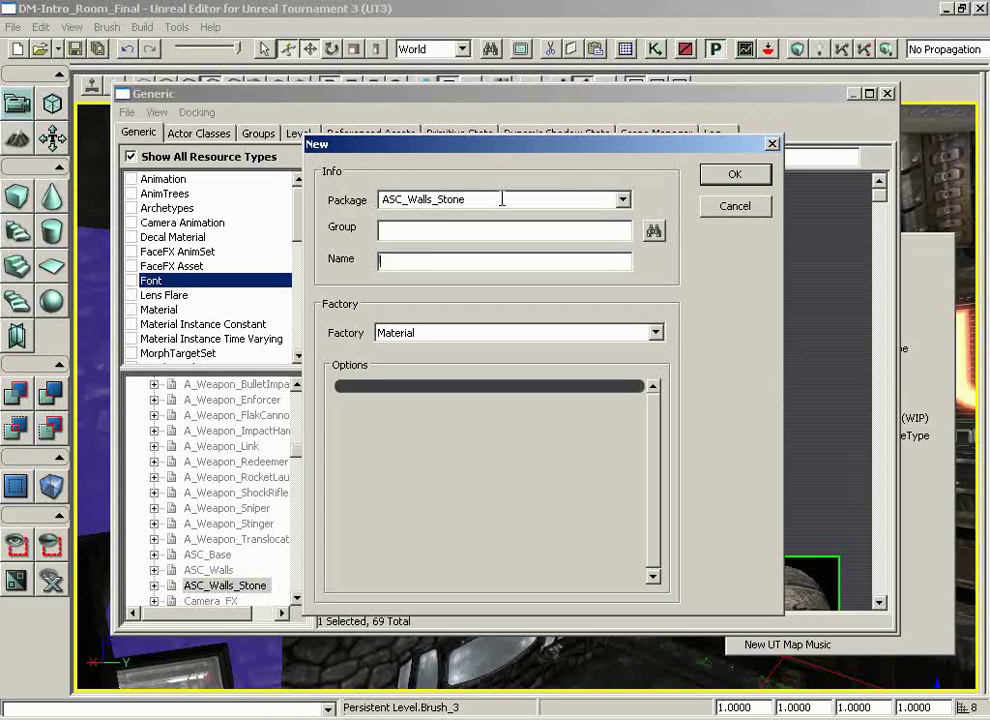
drag(517, 200, 360, 198)
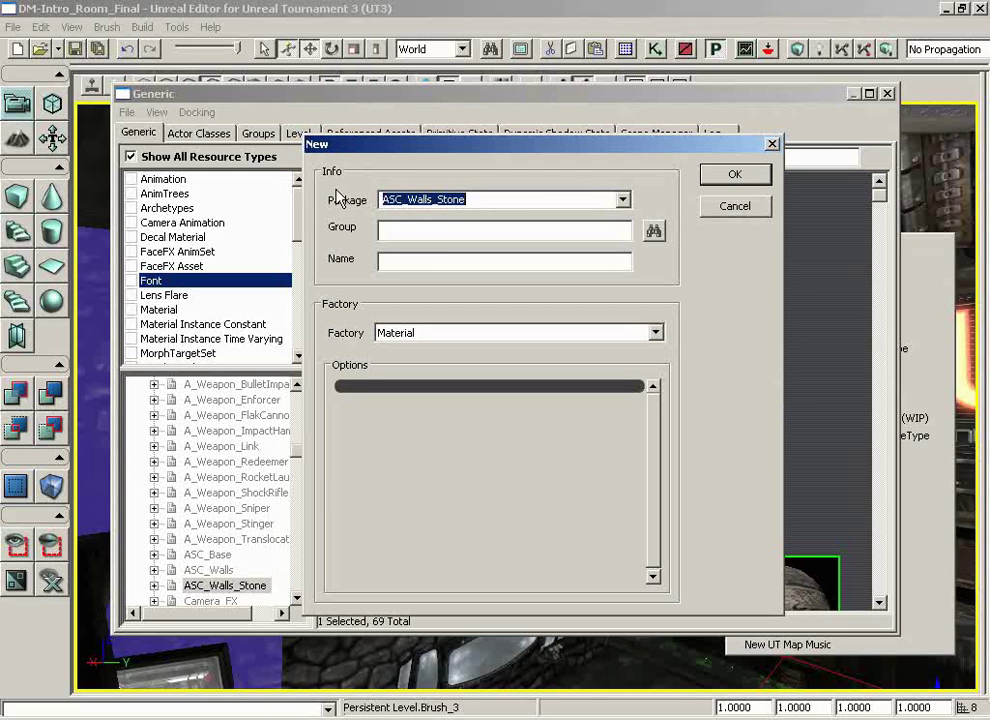
text(ZaksMaterials.)
key(BackSpace)
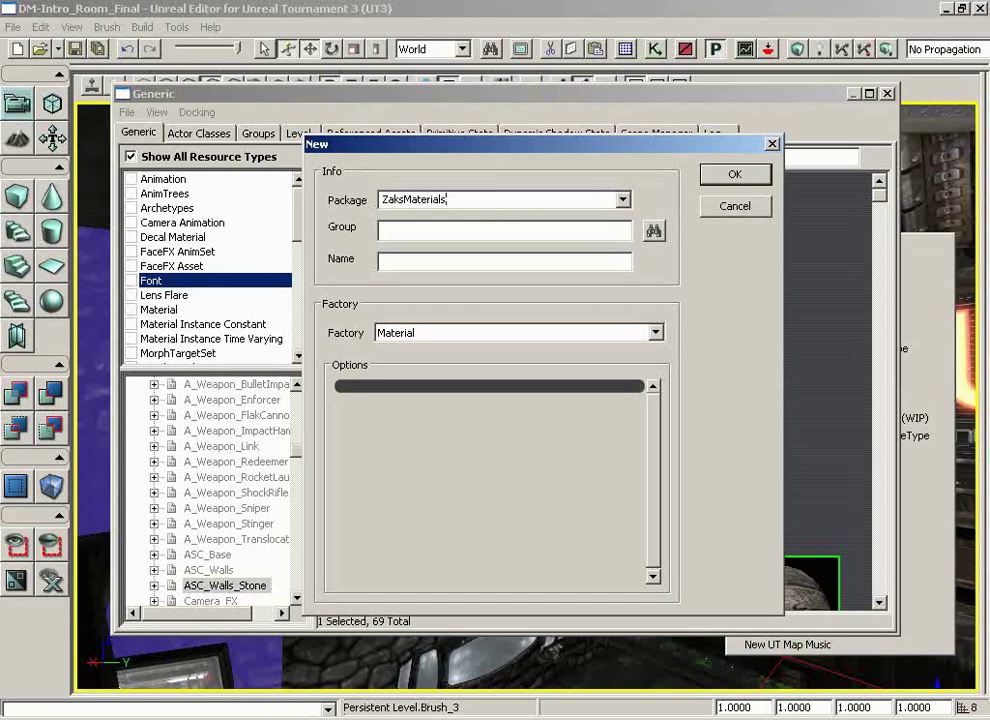
Set the new material's group to Materials and its name to mat_FirstMaterial
click(383, 230)
text(Materials)
click(379, 261)
text(rstMater)
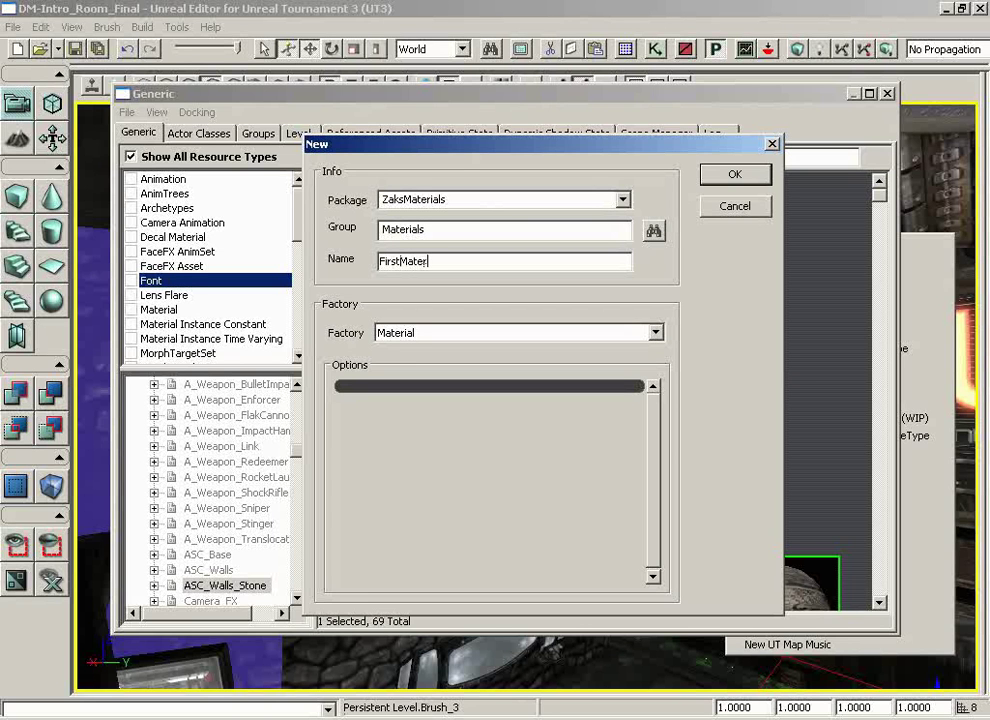
text(ial)
click(380, 261)
text(mat_)
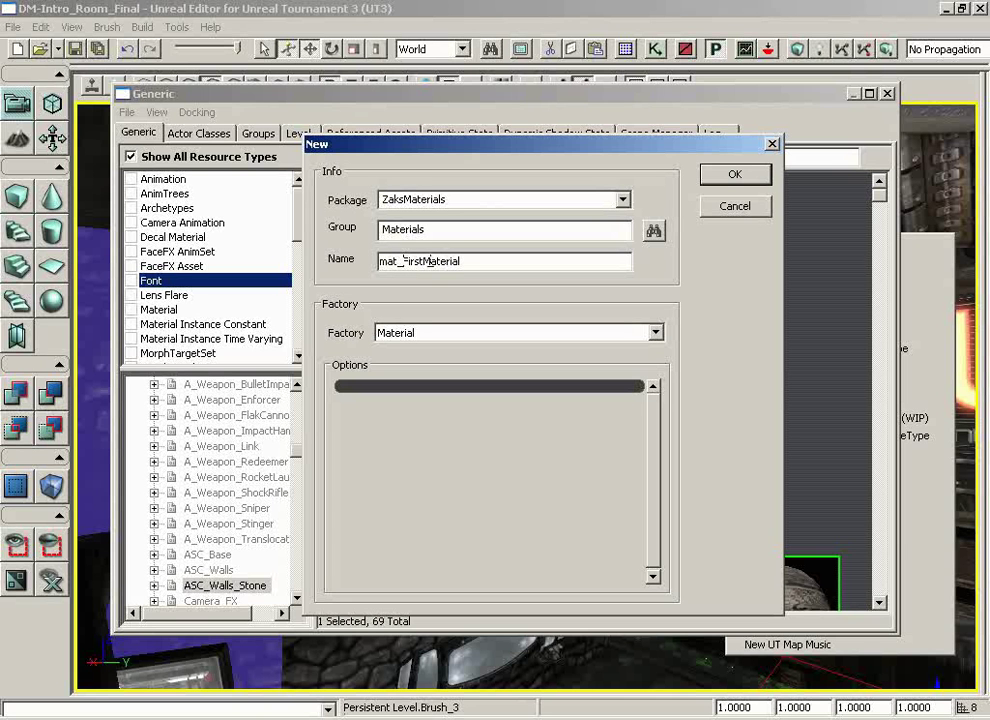
Create the mat_FirstMaterial material and inspect its empty preview sphere in the Material Editor
click(736, 176)
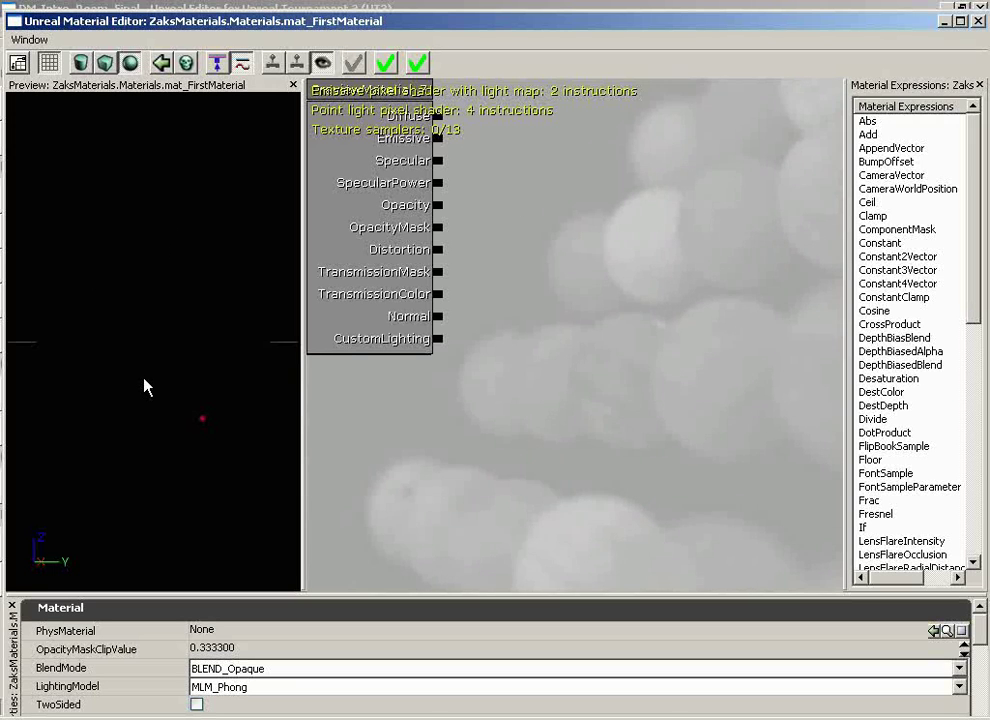
drag(155, 349, 125, 217)
drag(188, 303, 152, 289)
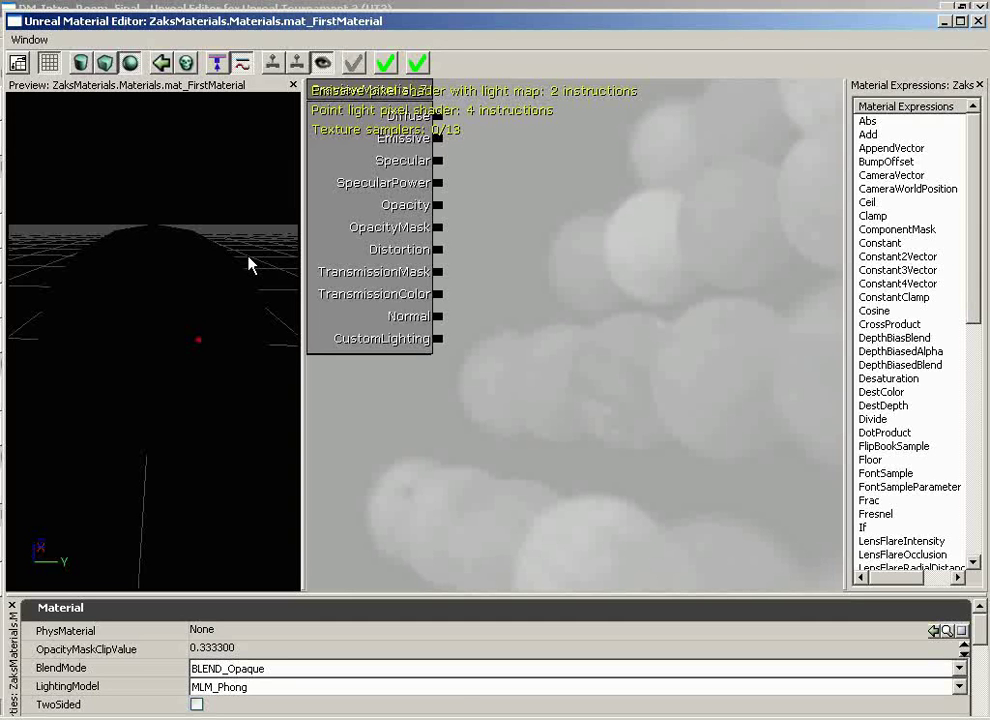
key(alt+F4)
key(Return)
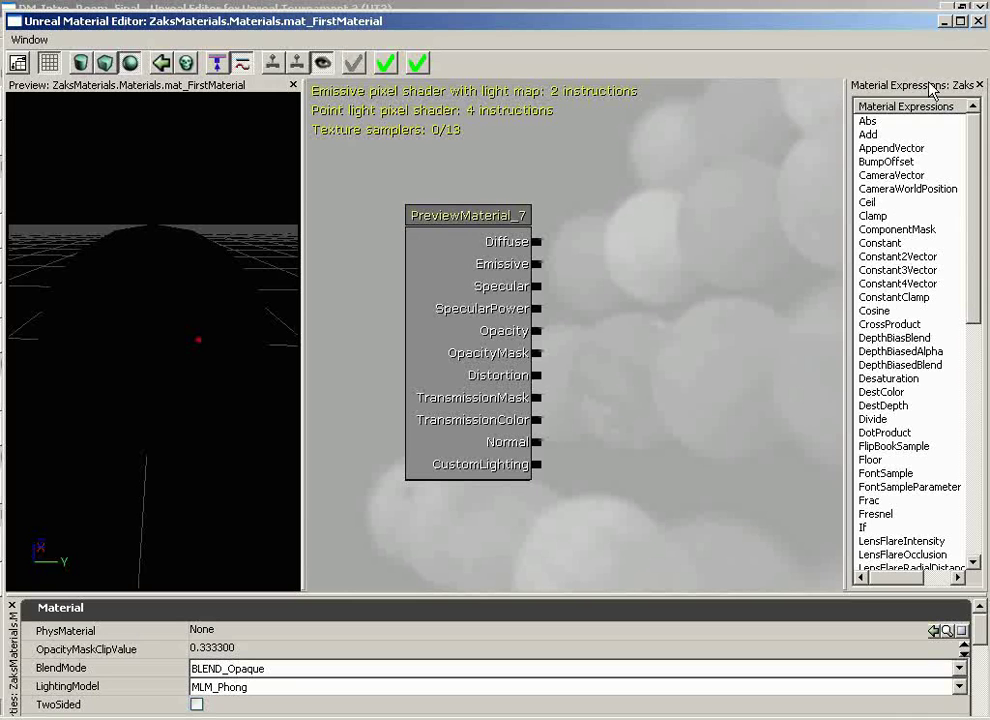
Add a Constant3Vector expression beside the material node and set its R value to 1
click(899, 271)
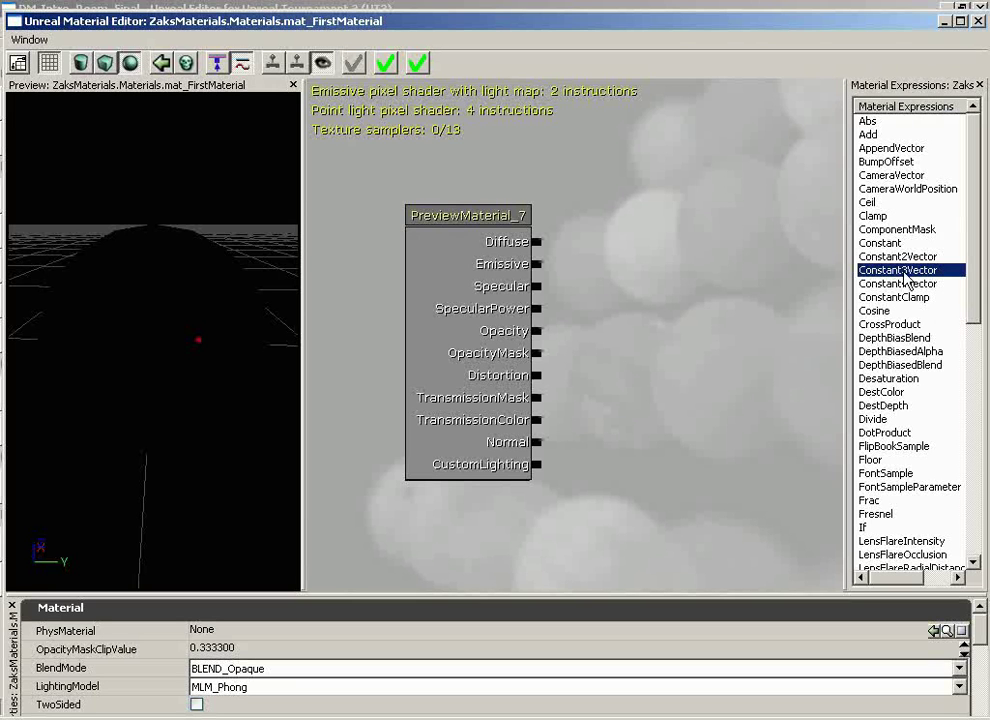
drag(905, 275, 715, 253)
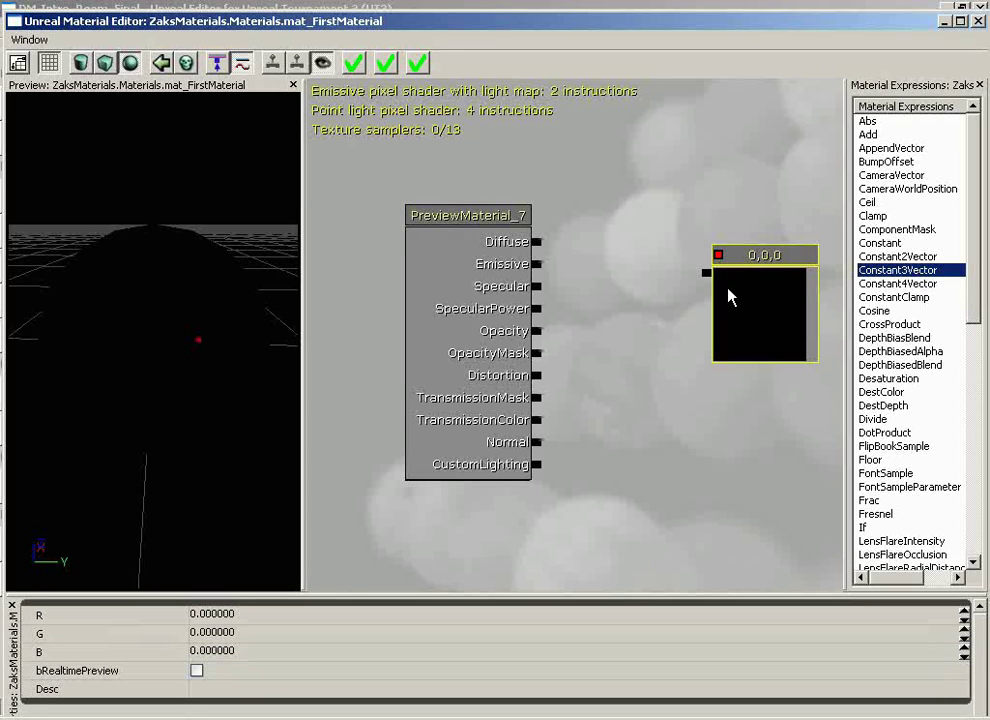
drag(774, 327, 789, 462)
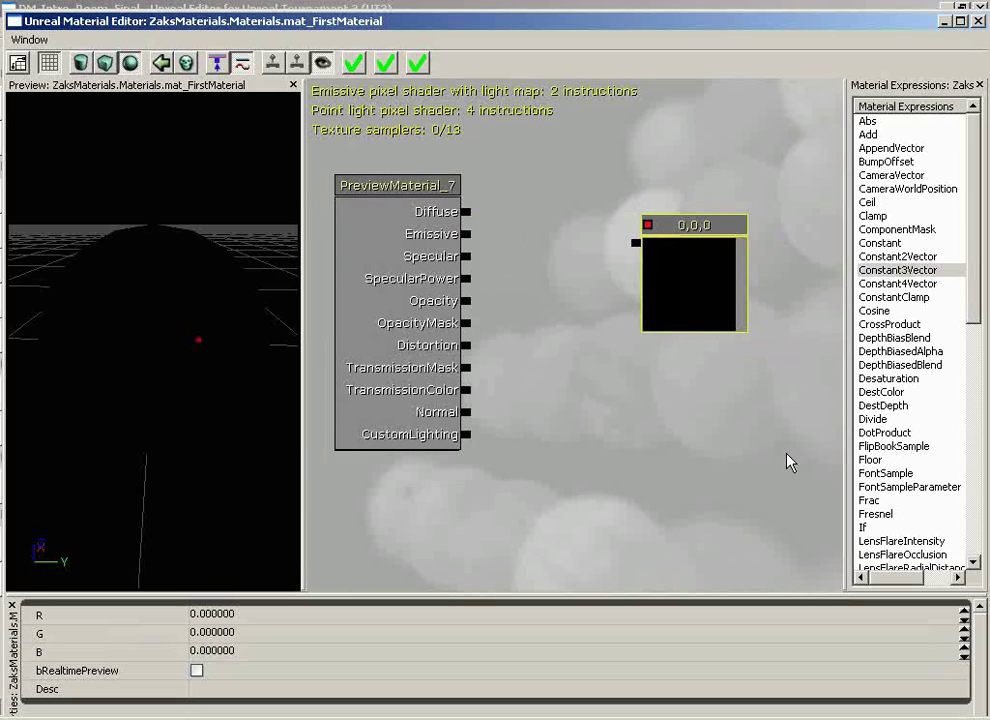
click(222, 615)
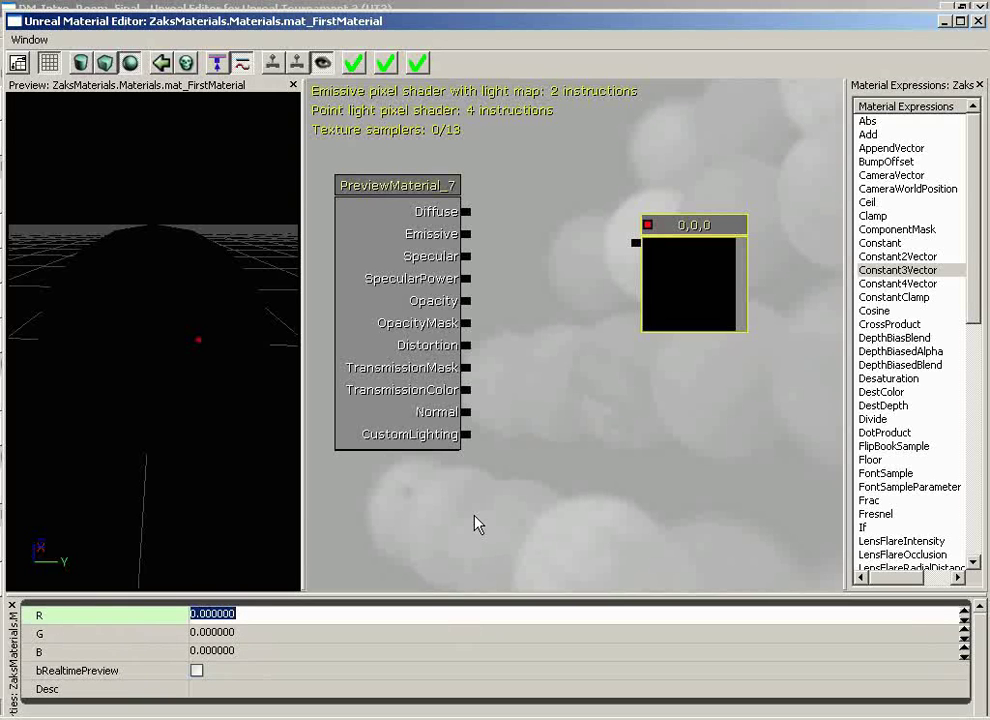
text(1)
key(Return)
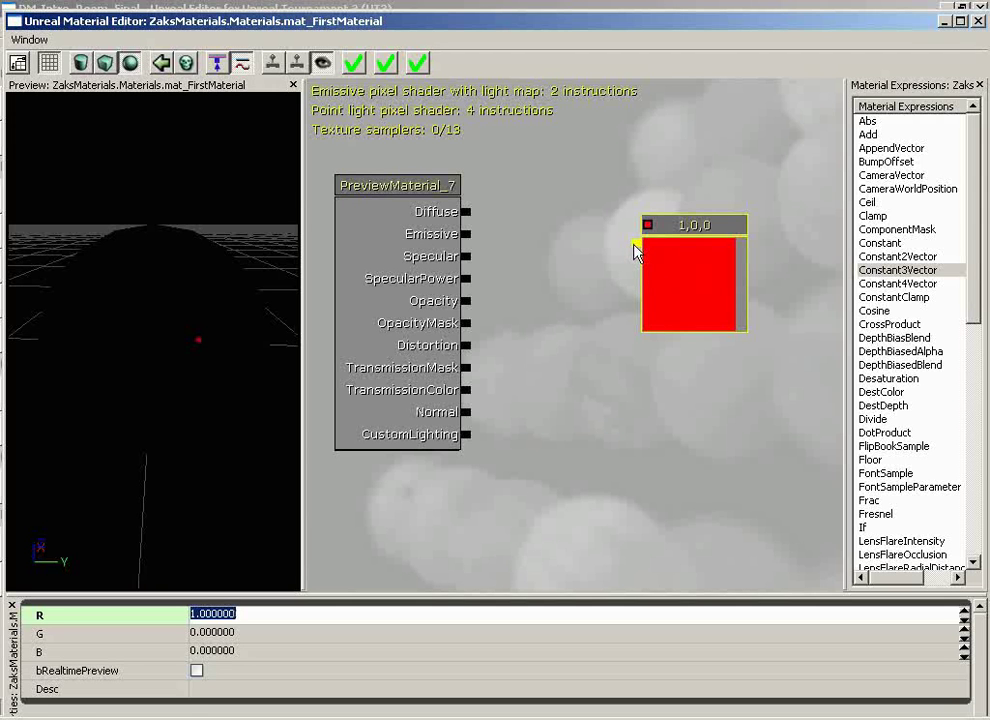
Connect the red Constant3Vector to the material's Diffuse input and inspect the shading on the preview sphere
drag(636, 244, 468, 218)
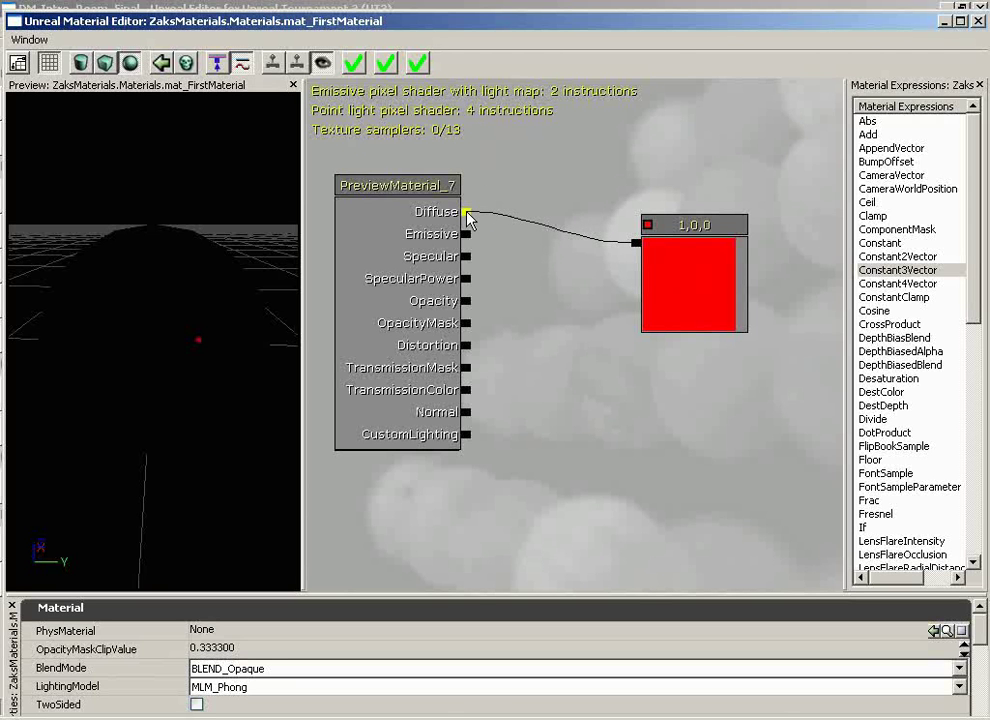
drag(398, 181, 521, 159)
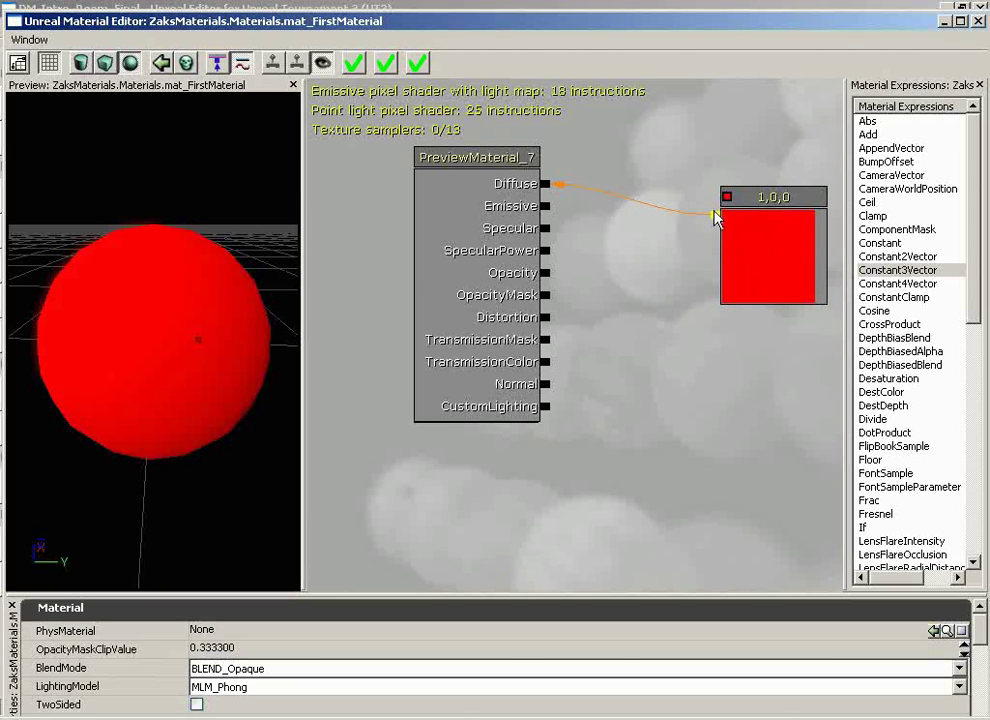
mouse_move(267, 391)
mouse_down()
mouse_move(194, 380)
mouse_move(303, 343)
mouse_move(303, 276)
mouse_move(76, 382)
mouse_move(77, 342)
mouse_move(210, 348)
mouse_up()
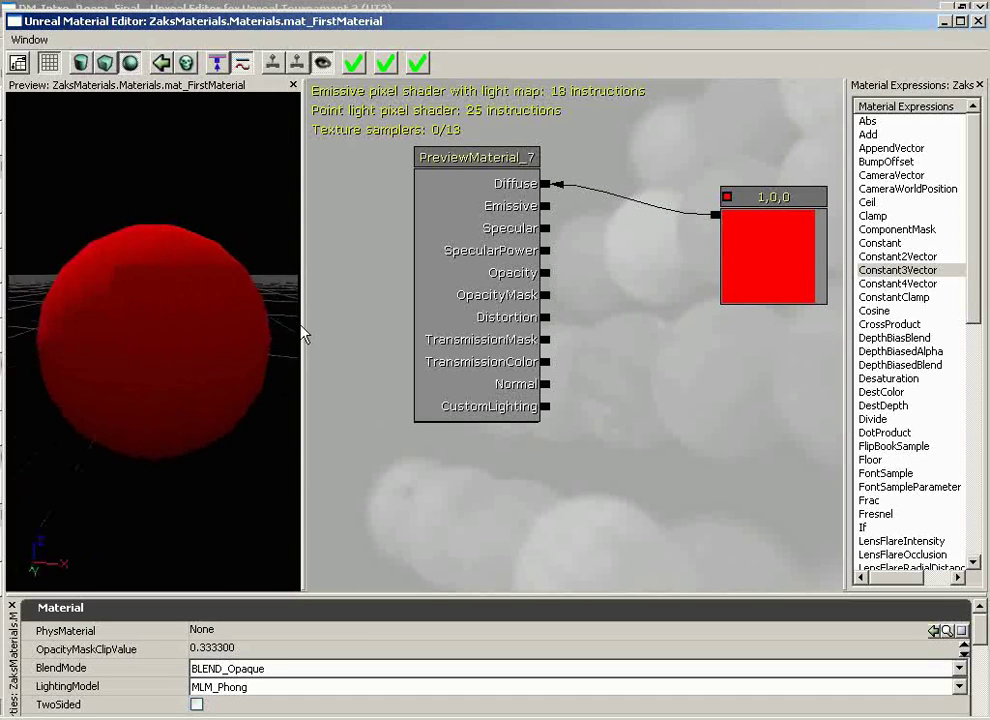
mouse_move(71, 325)
mouse_down()
mouse_move(305, 329)
mouse_move(303, 316)
mouse_move(75, 318)
mouse_move(303, 325)
mouse_move(145, 320)
mouse_up()
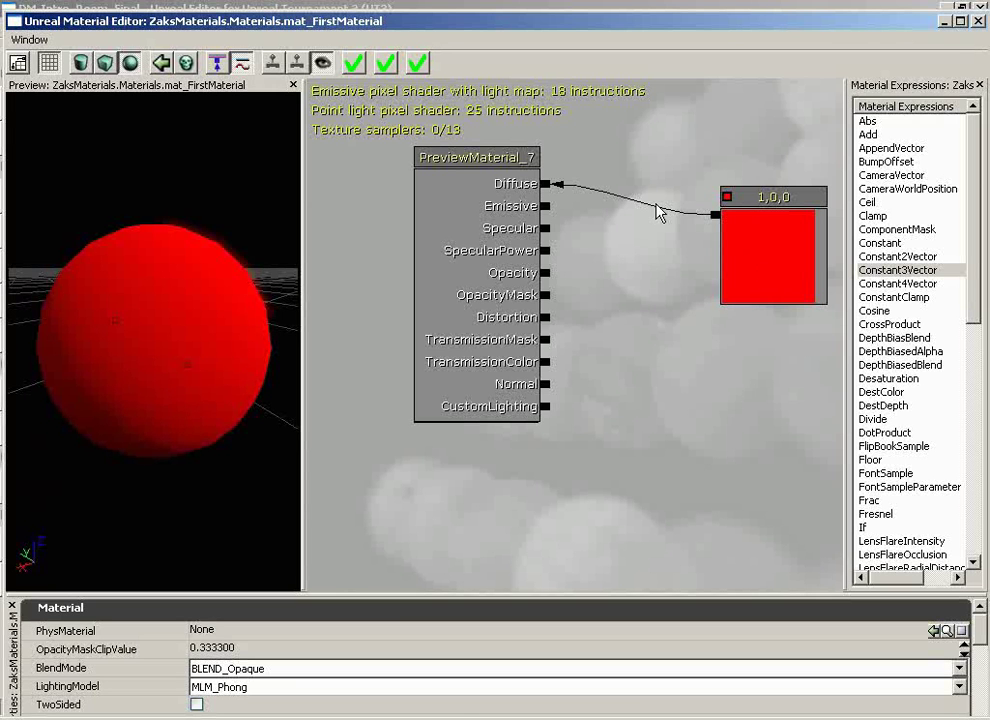
Apply the changes to mat_FirstMaterial and close the Material Editor
click(355, 66)
click(349, 64)
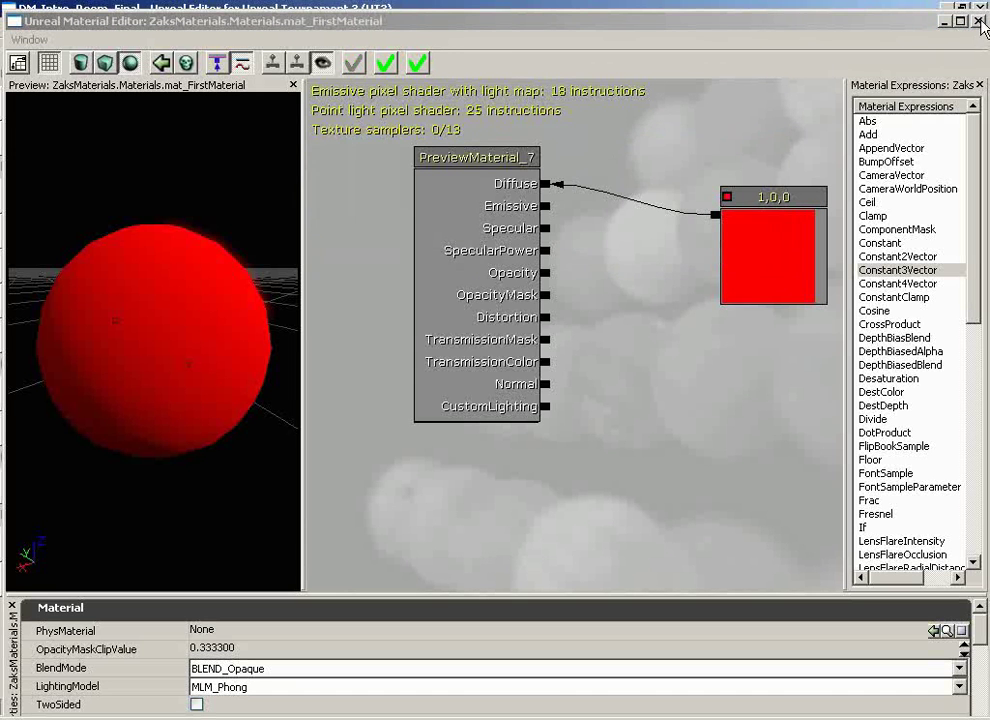
click(978, 21)
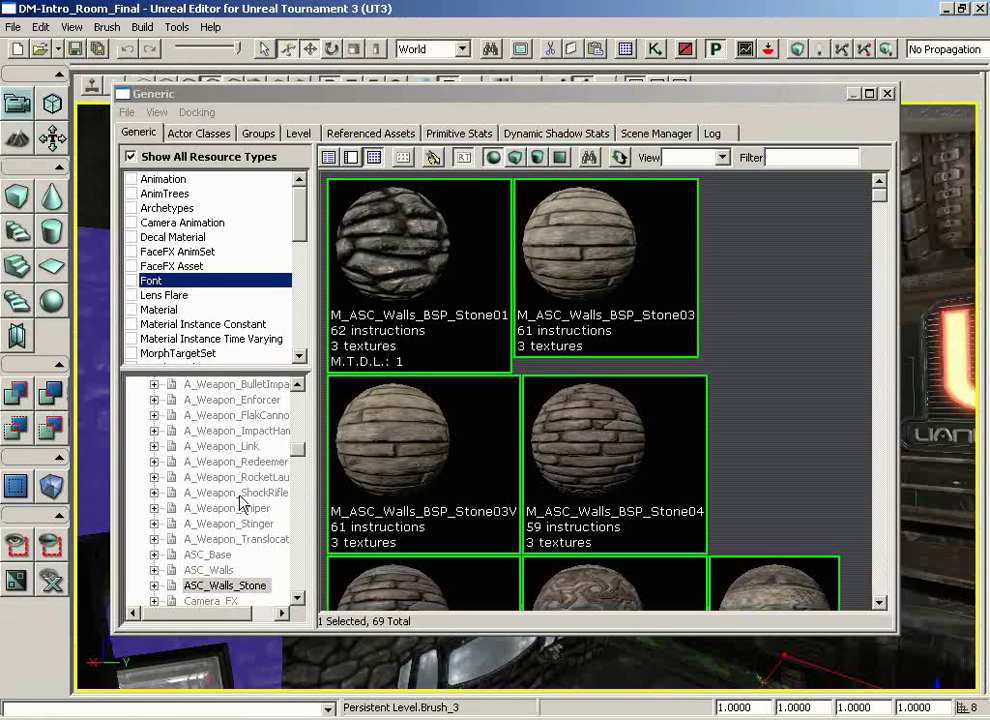
Save the ZaksMaterials package as ZaksMaterials.upk in the Content folder
drag(298, 455, 298, 590)
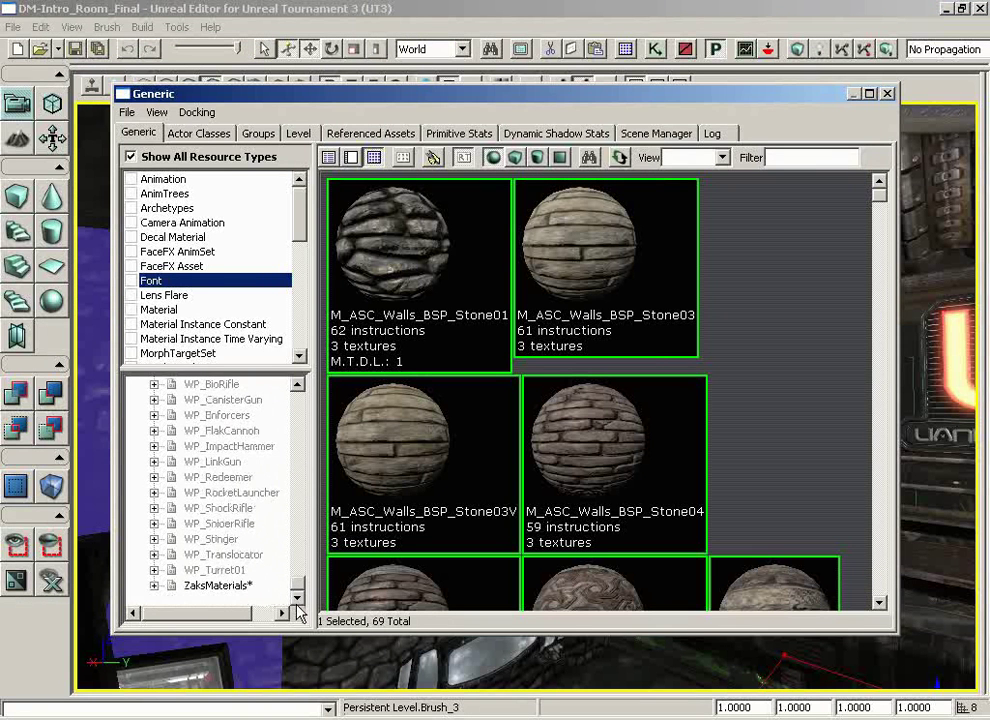
click(205, 585)
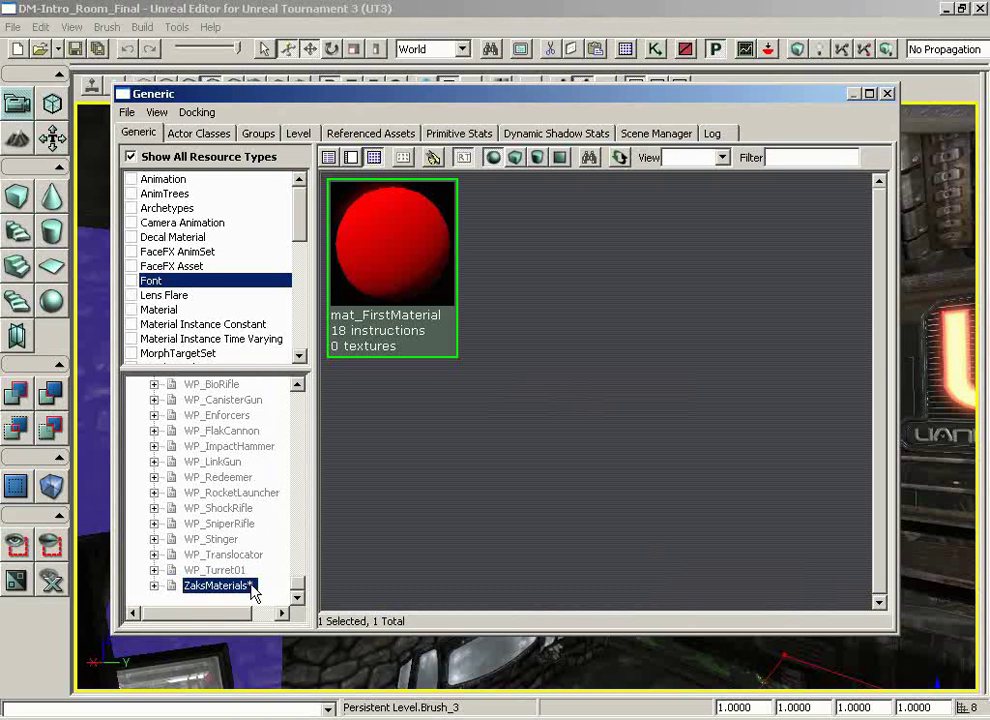
click(128, 112)
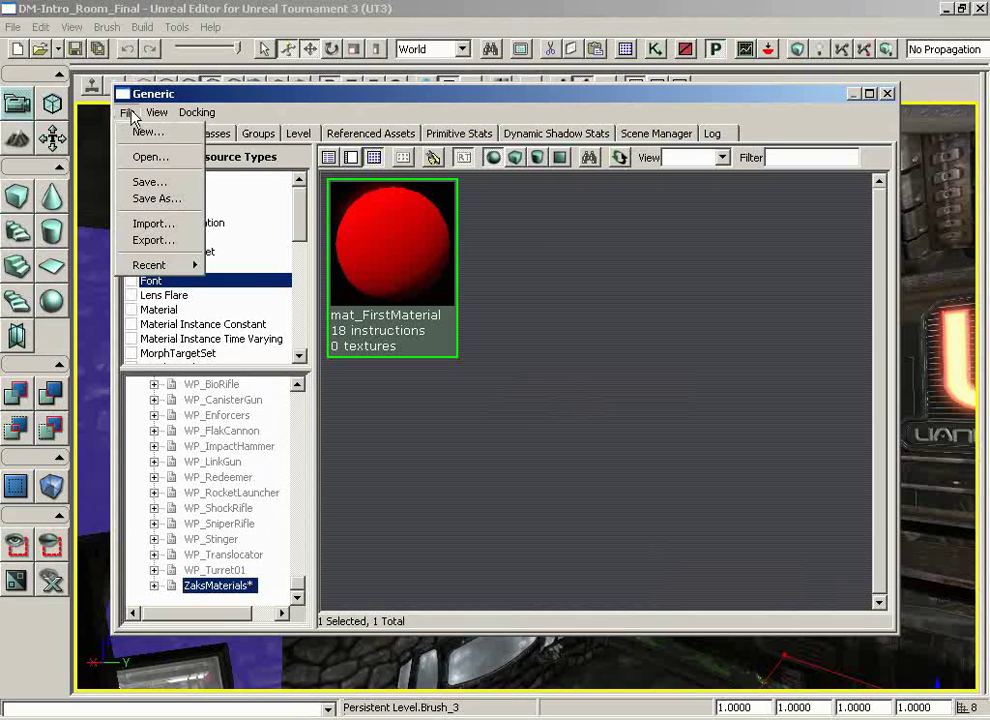
click(145, 183)
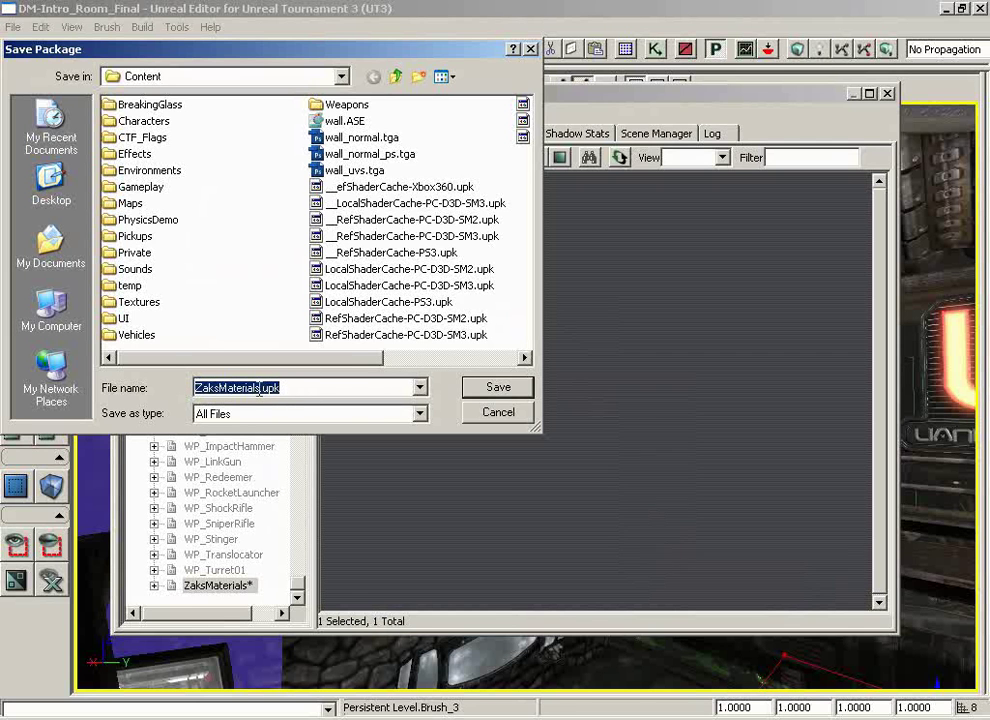
drag(259, 388, 196, 388)
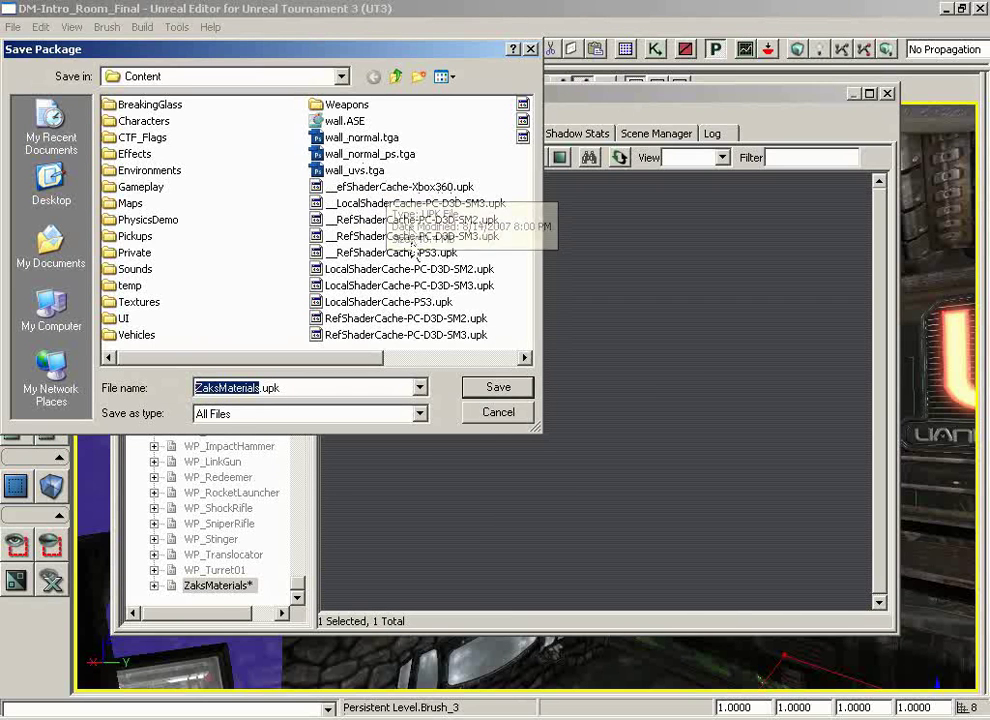
drag(281, 389, 198, 392)
click(320, 389)
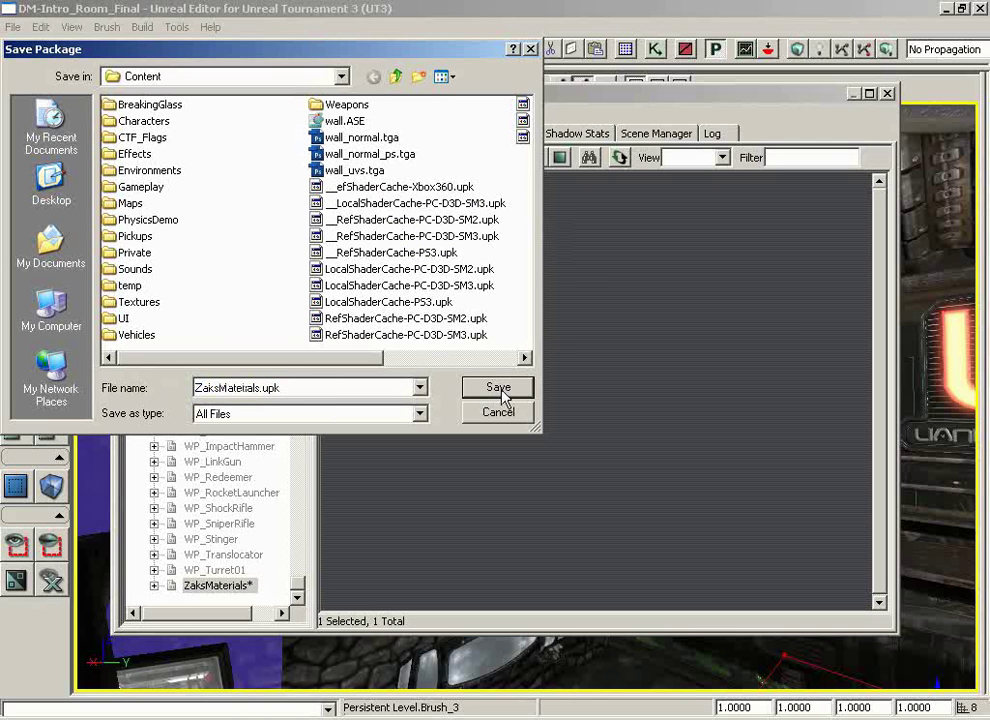
click(501, 391)
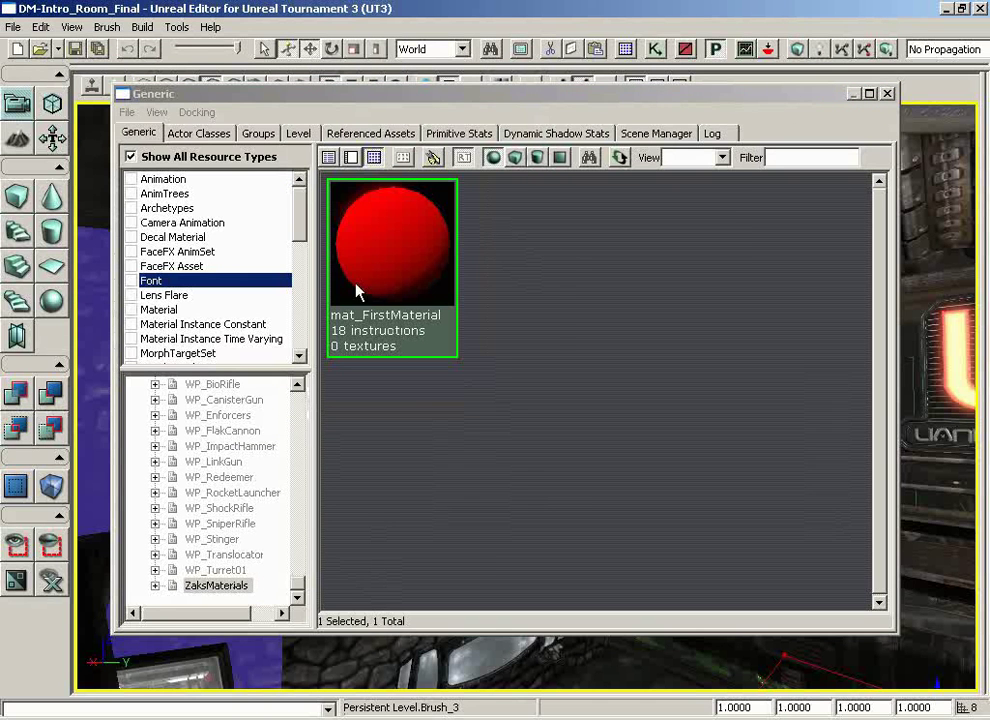
Select both adjoining stone wall surfaces and apply mat_FirstMaterial to them, keeping the browser clear of the room view
drag(508, 96, 868, 86)
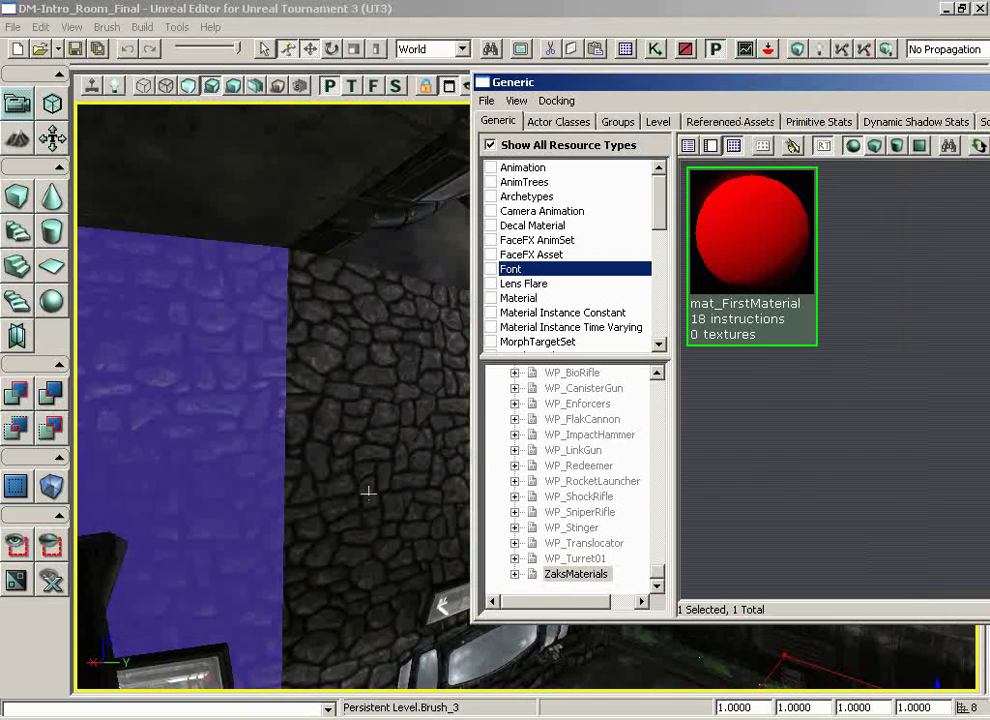
drag(367, 433, 367, 433)
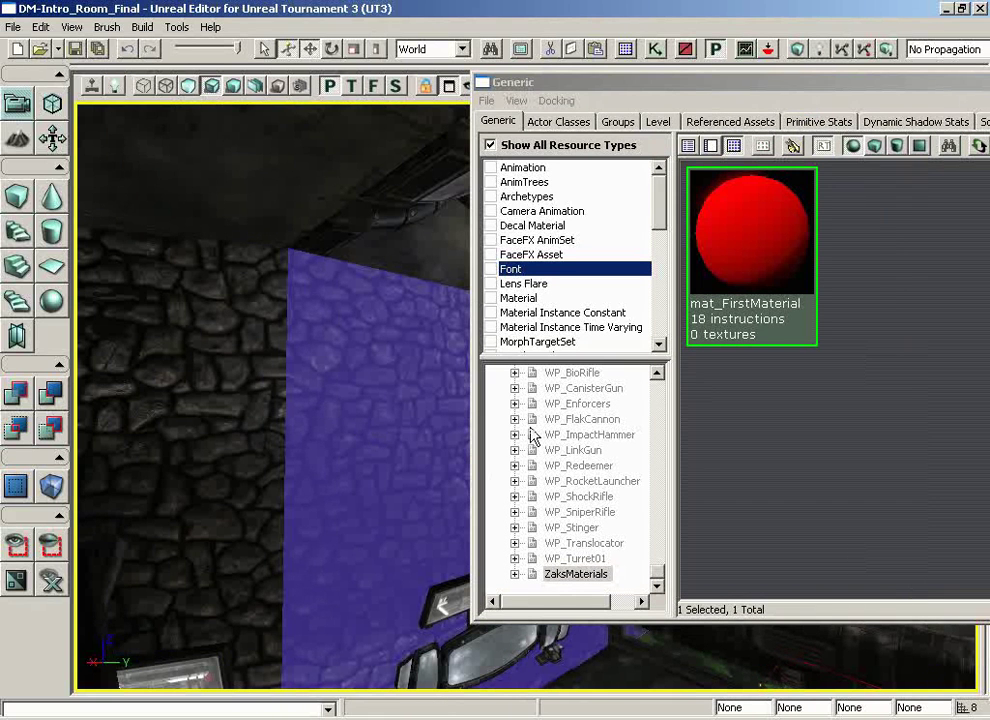
drag(263, 455, 219, 455)
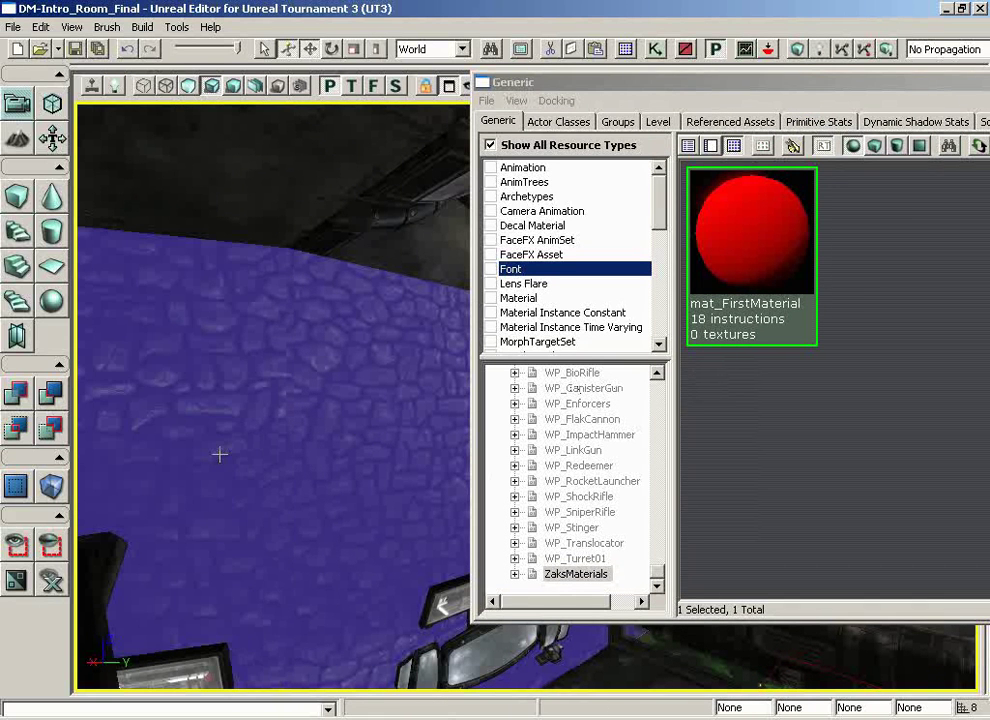
click(760, 243)
drag(475, 444, 309, 488)
drag(600, 82, 866, 92)
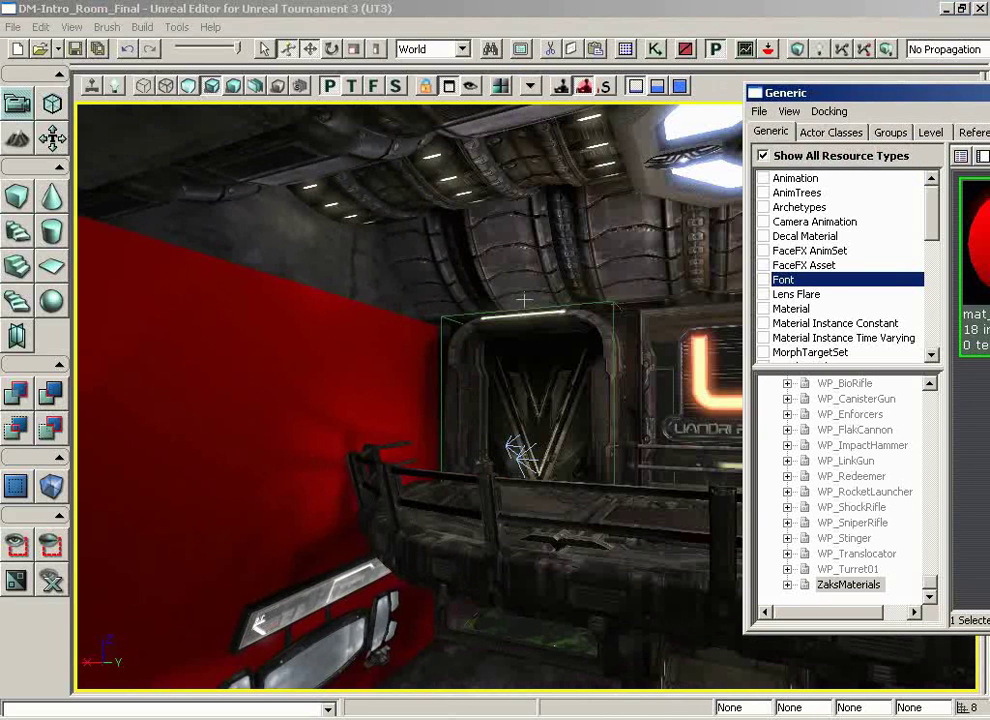
drag(474, 401, 505, 418)
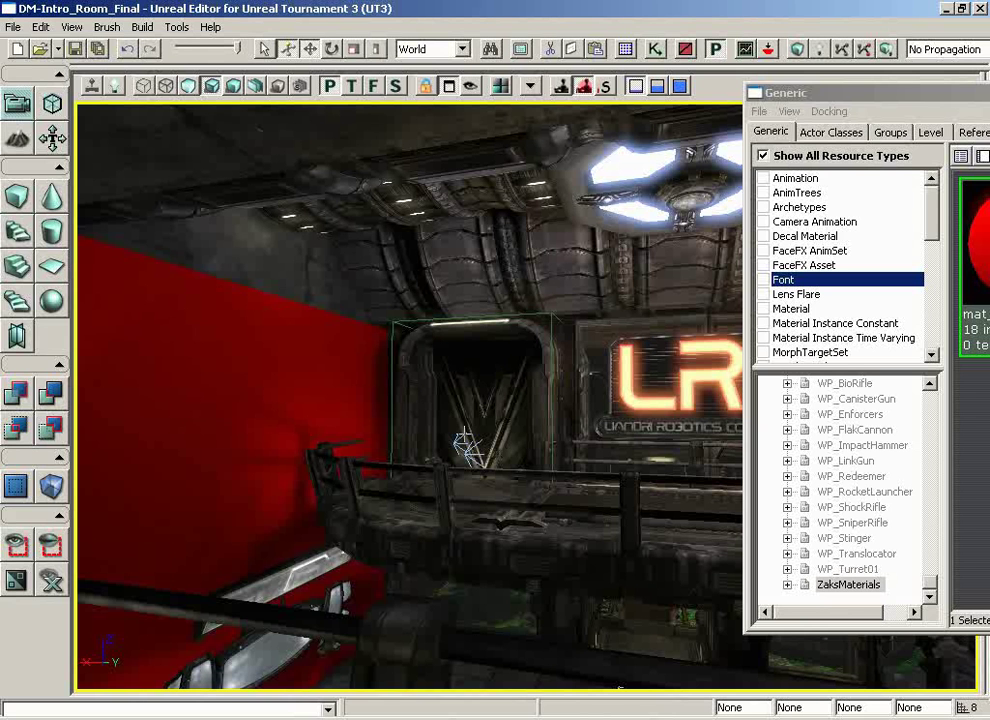
Open the properties of the ribbed static mesh panel above the area between the door and the LR sign
click(568, 266)
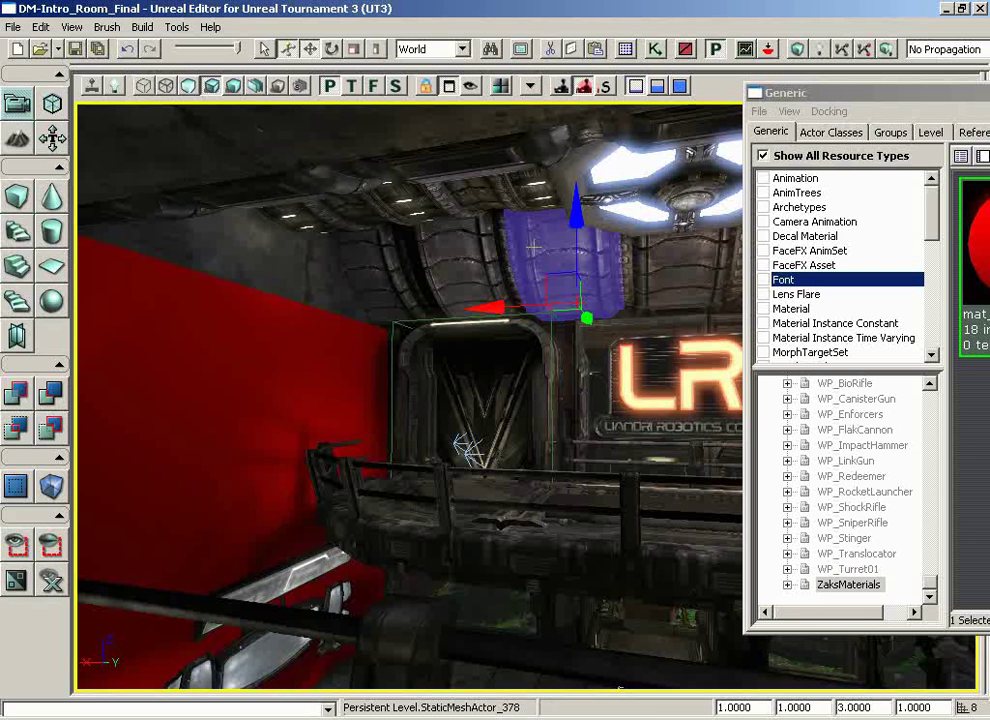
double_click(535, 256)
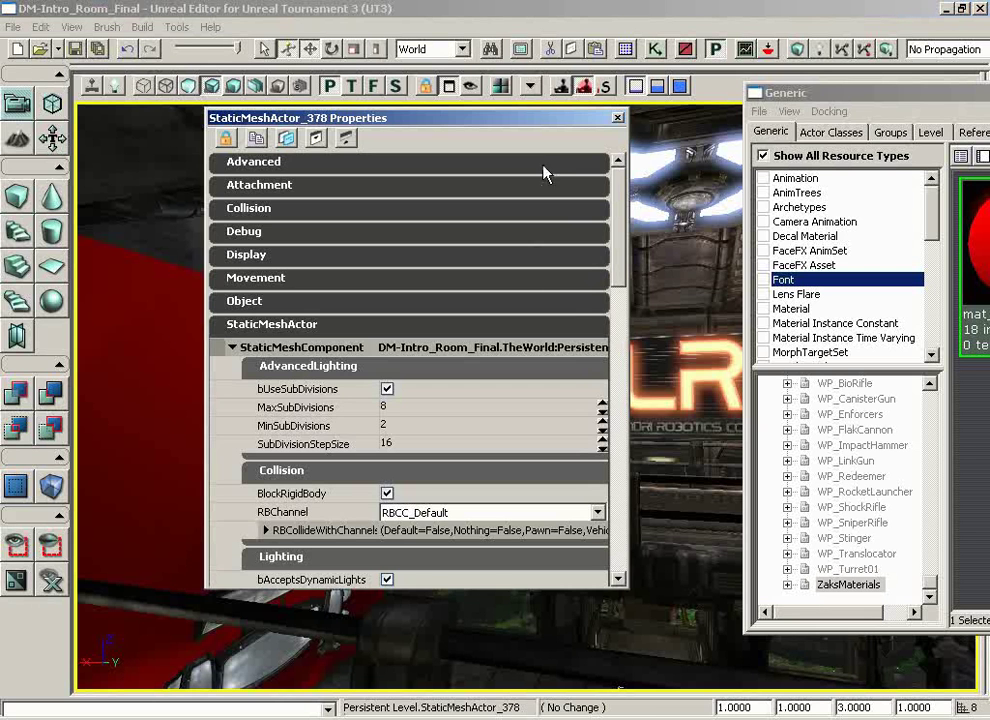
click(284, 327)
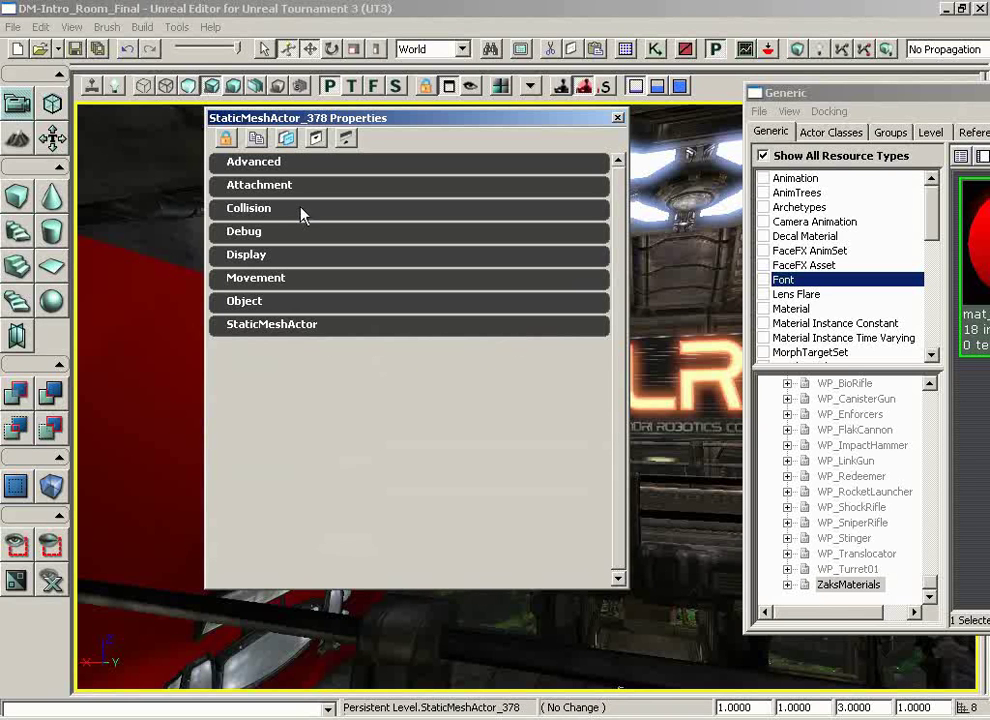
drag(520, 118, 315, 213)
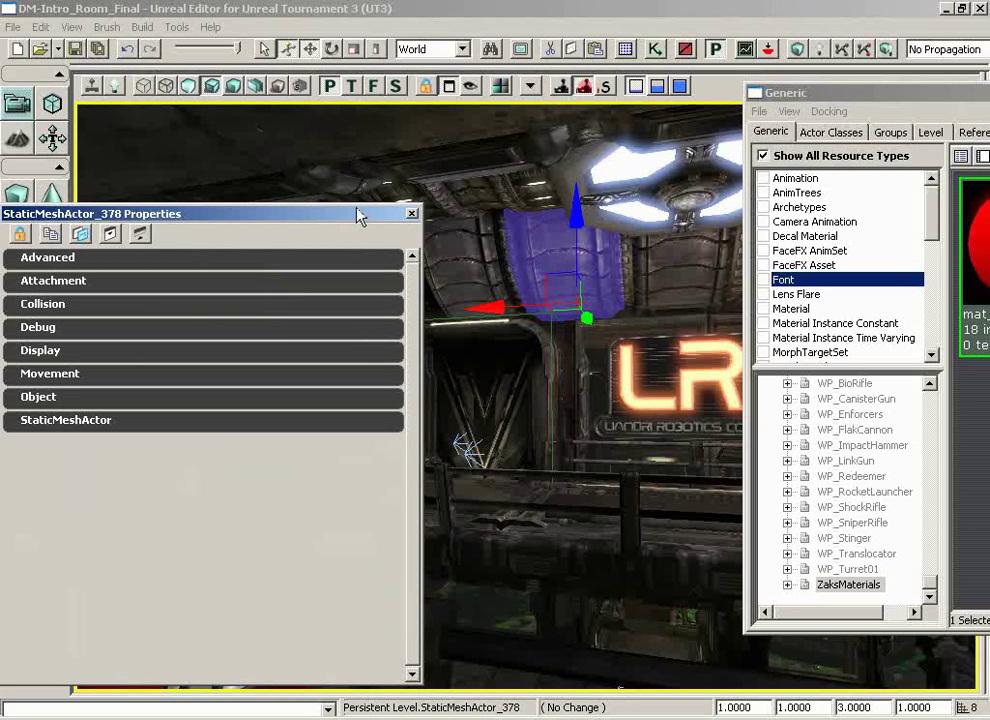
drag(241, 220, 515, 160)
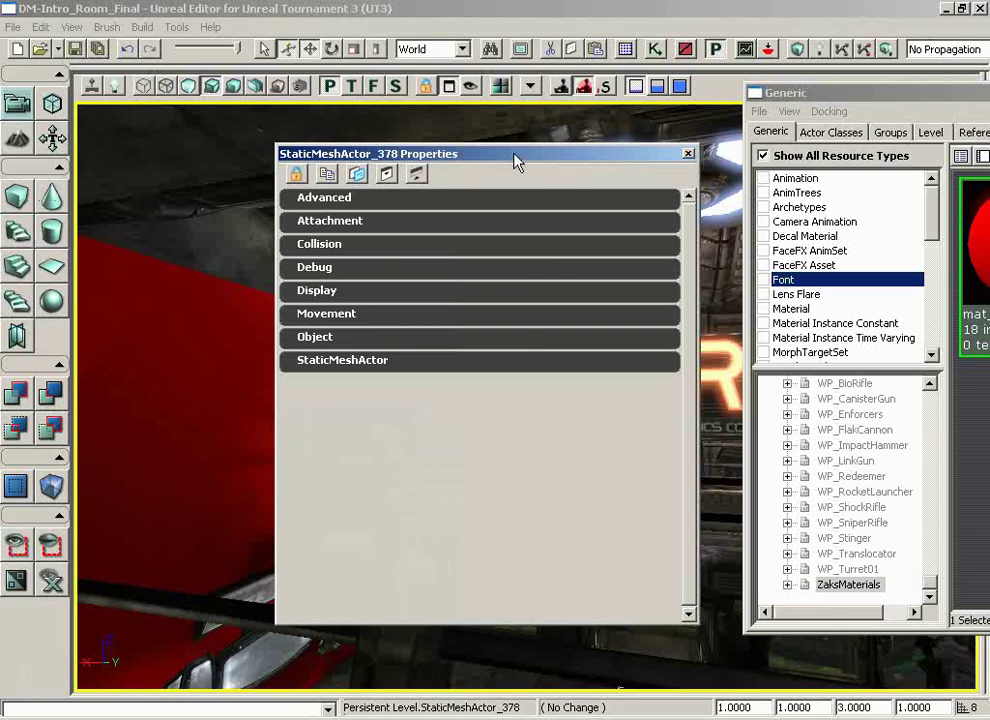
Add an empty element to the Materials array in the panel's StaticMeshComponent rendering settings
click(372, 362)
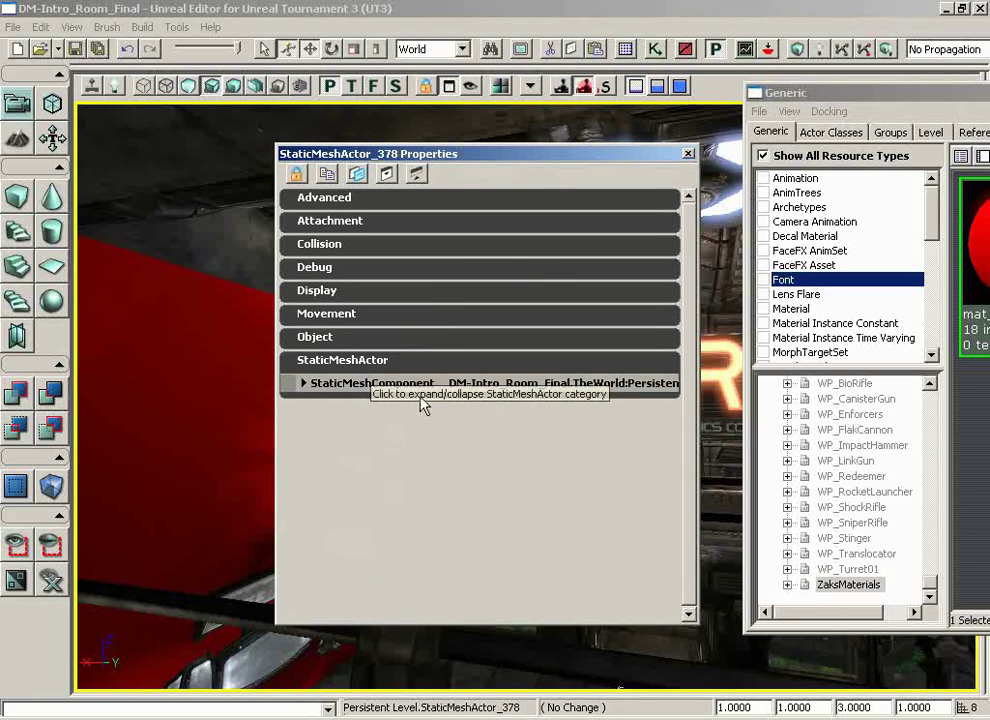
click(304, 383)
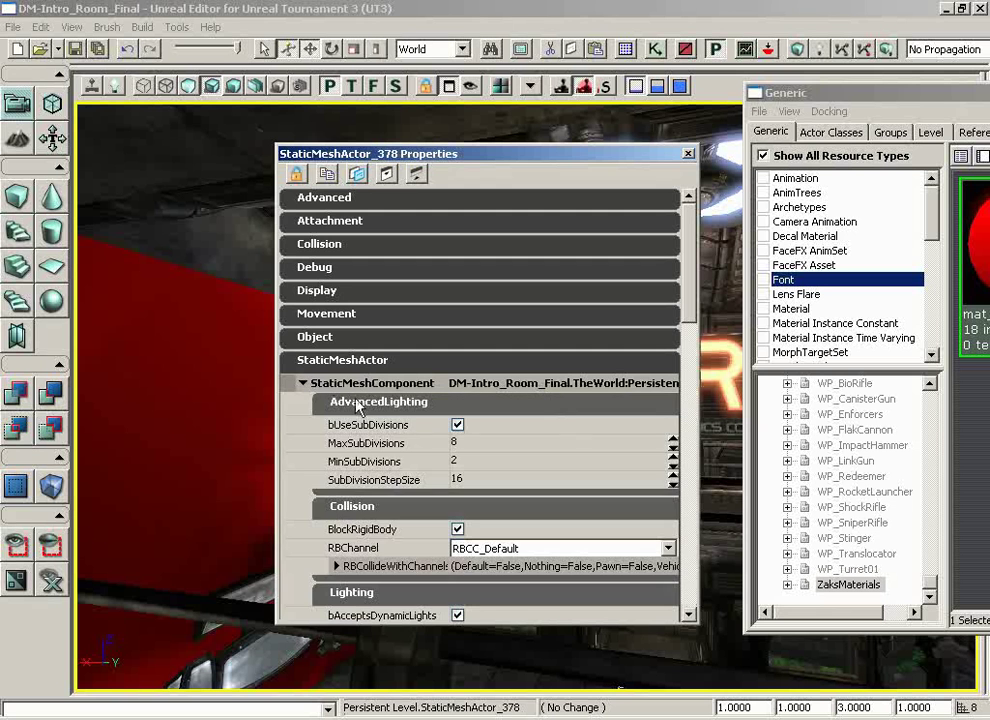
drag(686, 261, 686, 512)
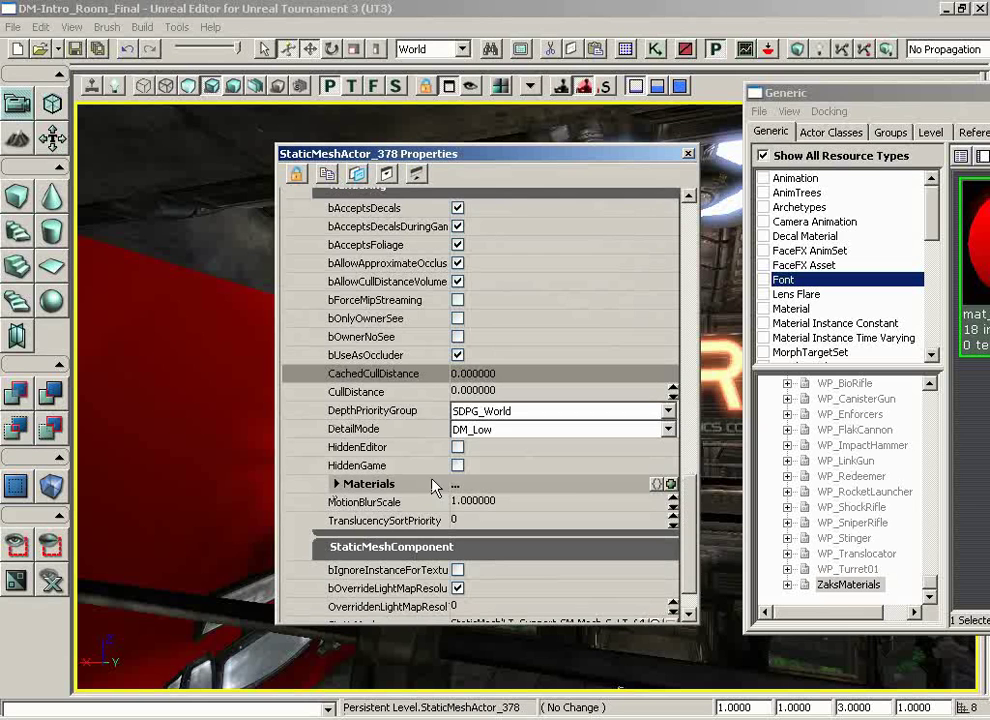
click(337, 484)
click(670, 485)
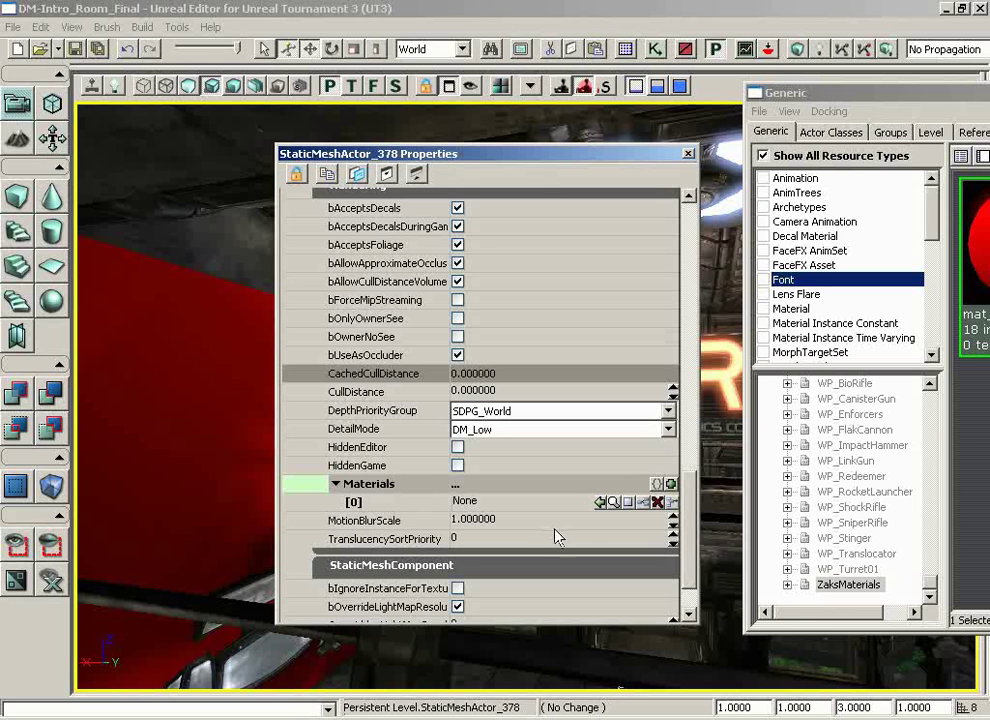
Assign the browser's selected mat_FirstMaterial to element [0] of the panel's Materials array and close its properties
click(614, 506)
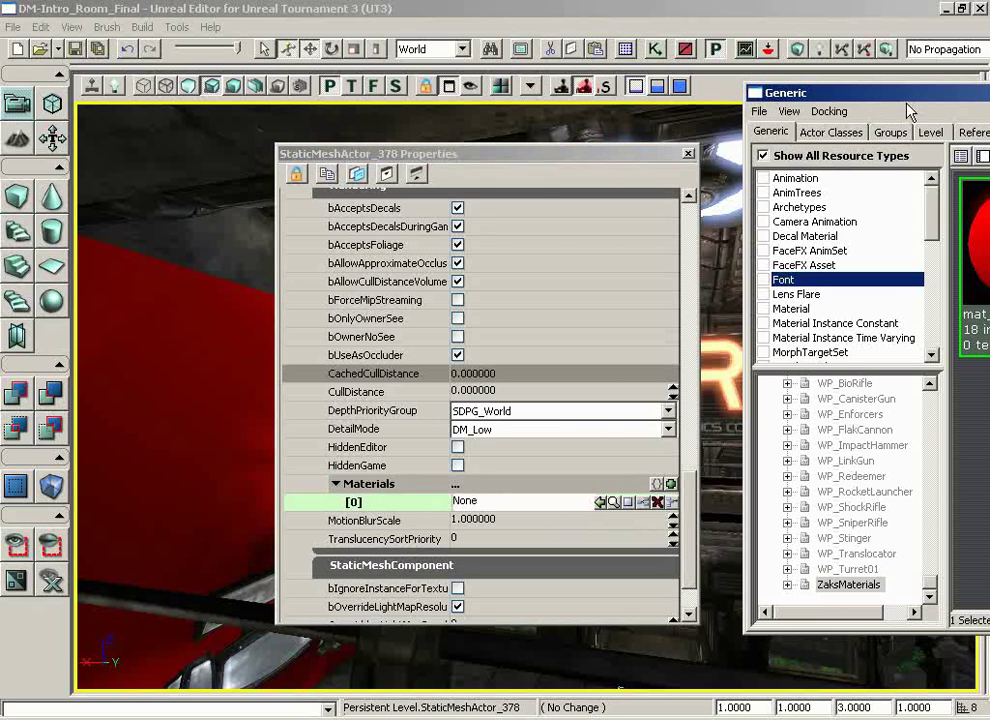
drag(910, 93, 305, 86)
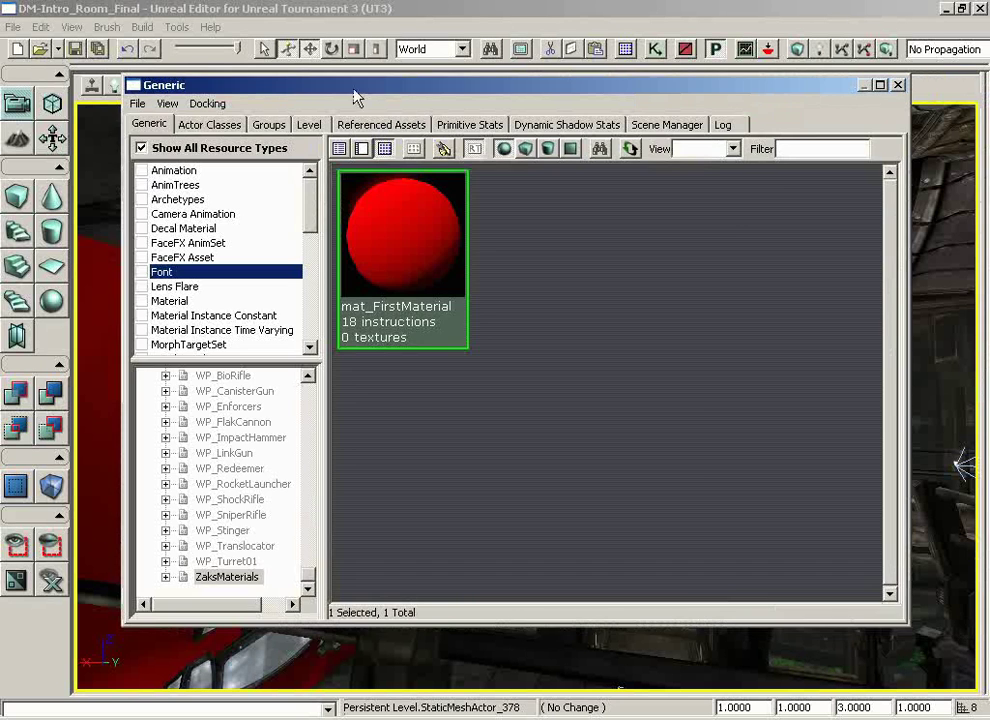
click(897, 86)
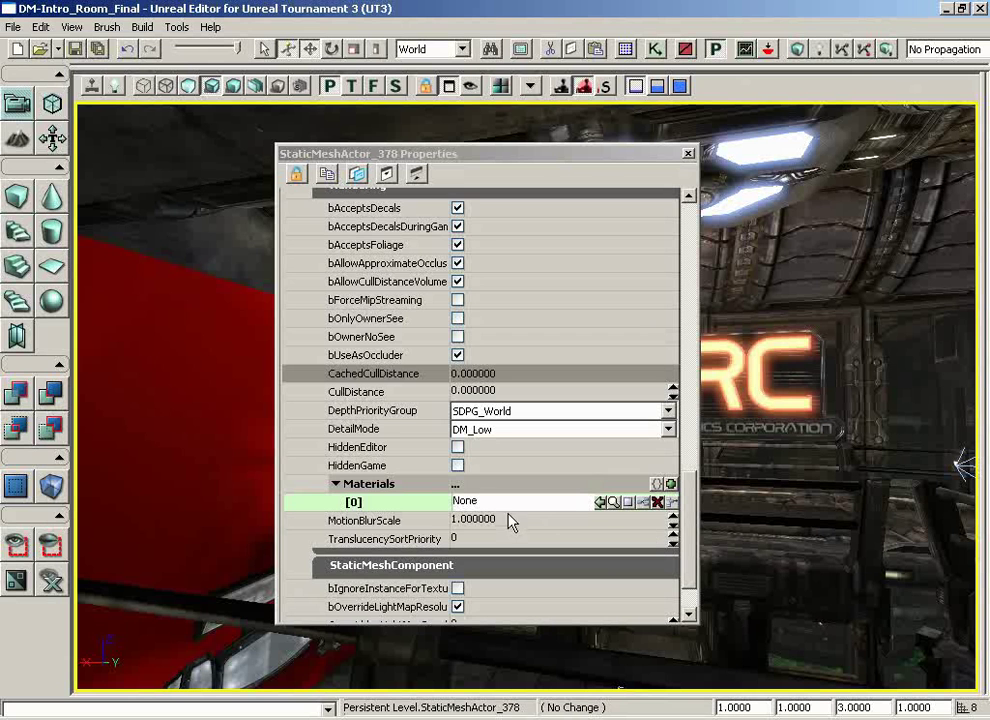
click(613, 502)
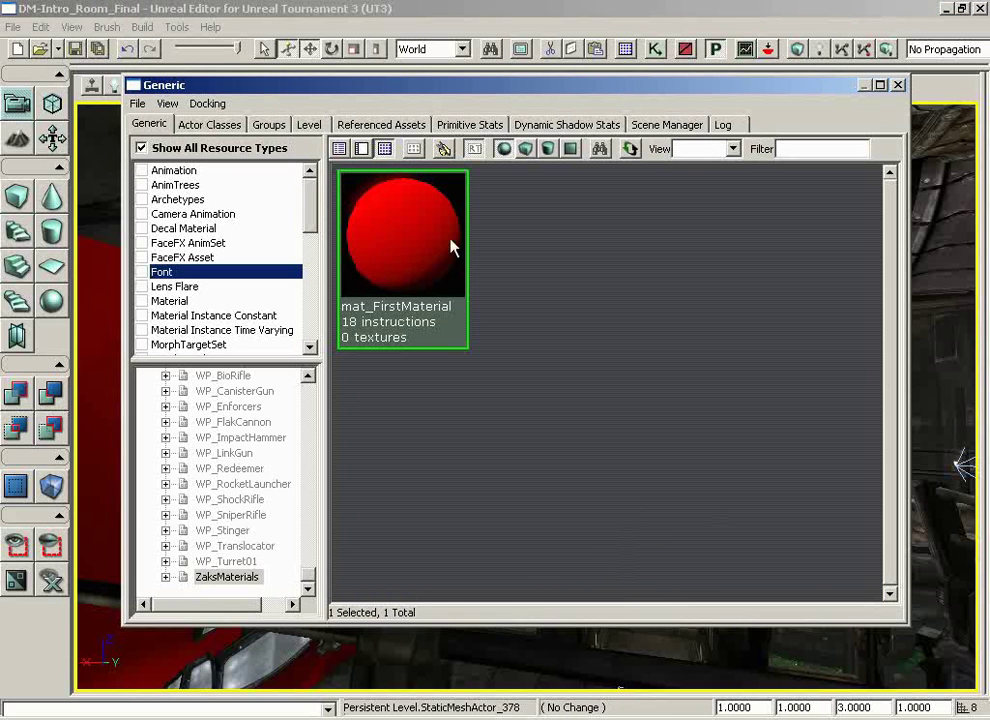
click(897, 84)
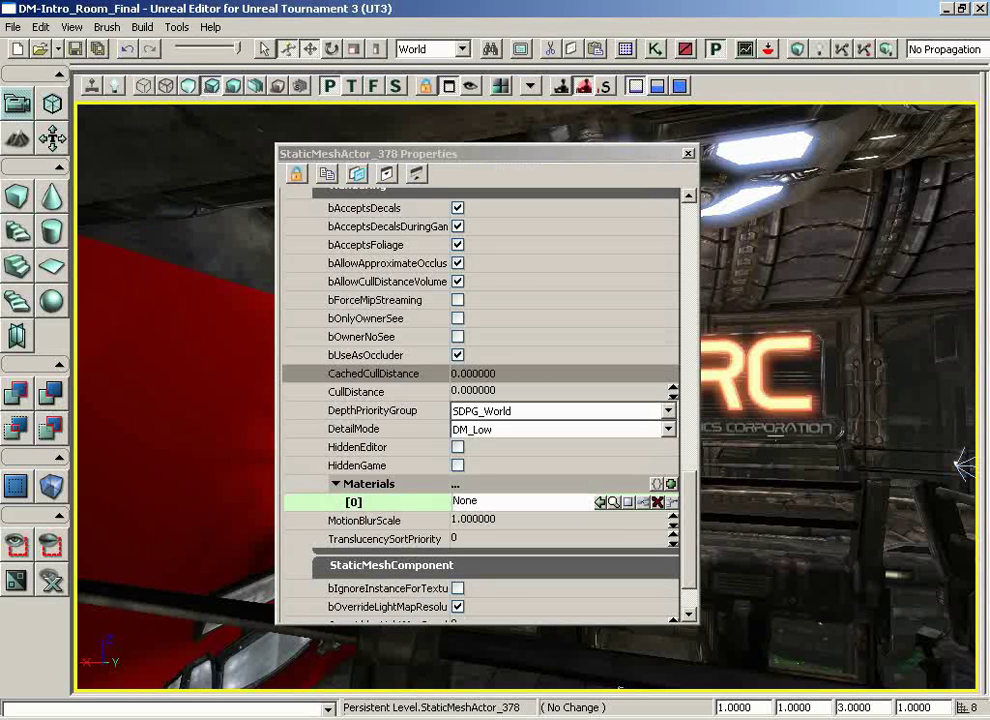
click(600, 502)
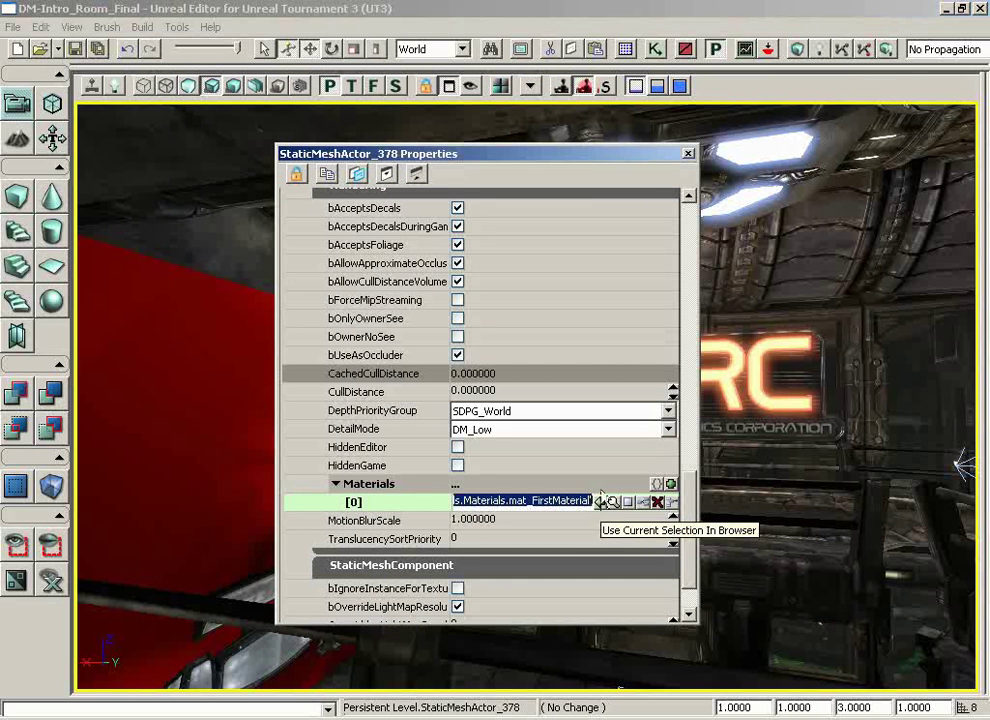
click(688, 155)
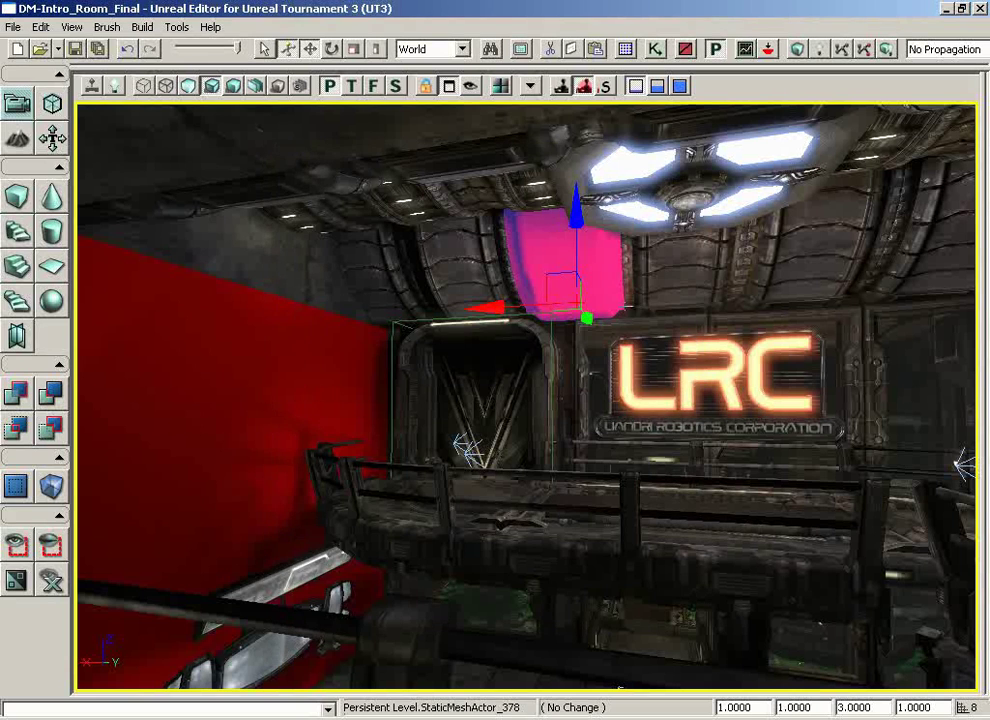
Examine the red ribbed panel against its neighbouring panels, selecting each mesh in turn, and inspect the red wall beside the door
drag(695, 323, 695, 305)
right_drag(695, 323, 661, 402)
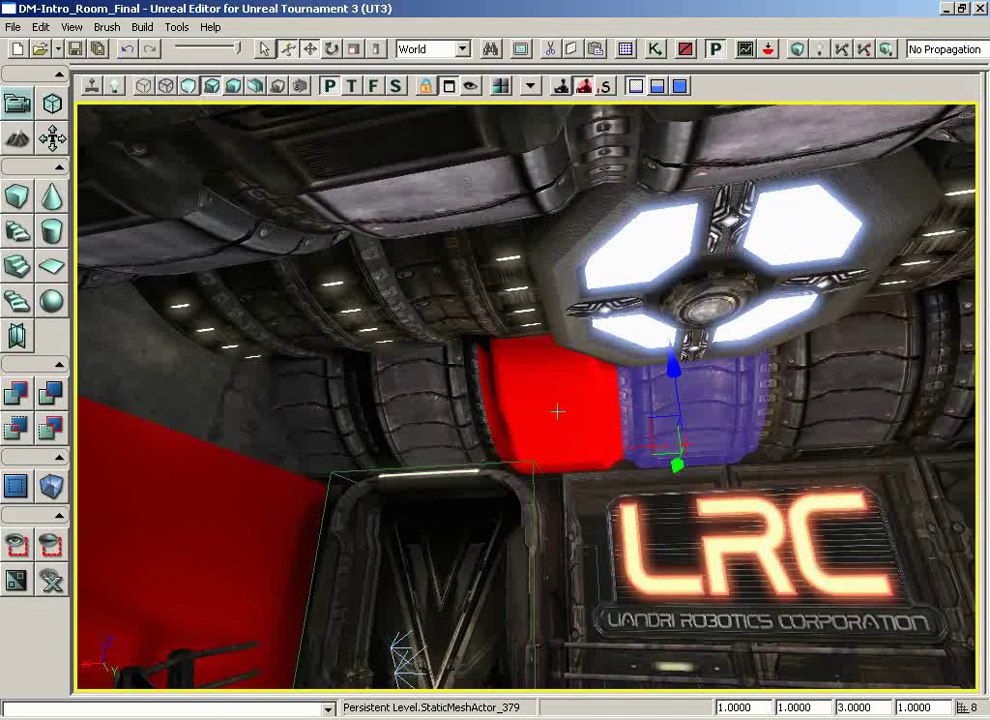
mouse_move(557, 405)
mouse_down()
mouse_move(557, 457)
mouse_move(558, 365)
mouse_move(557, 404)
mouse_up()
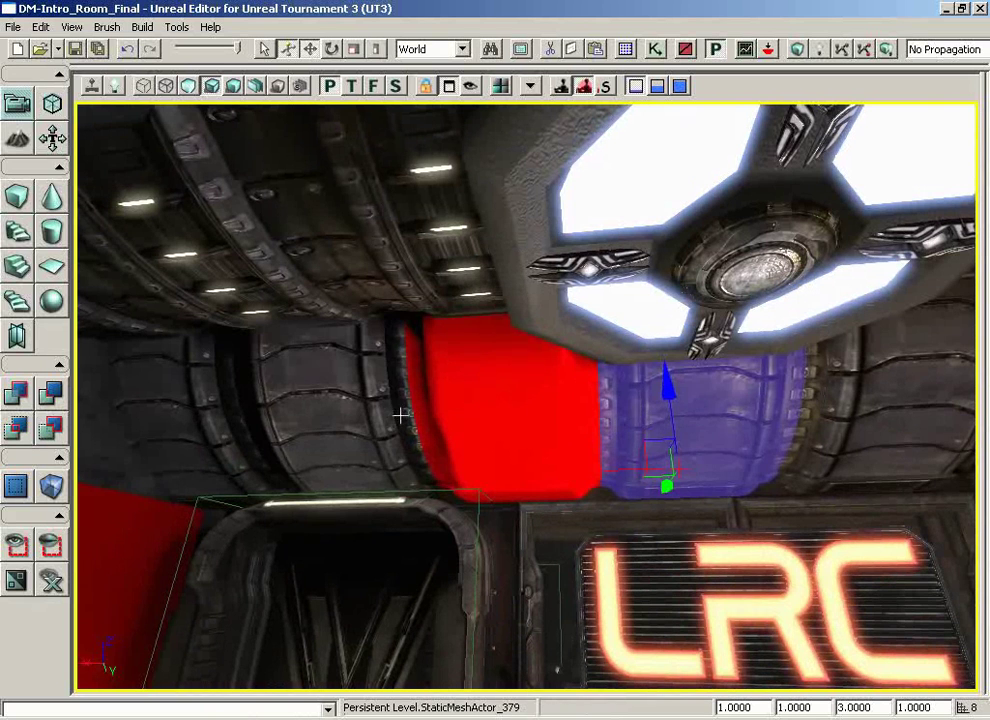
click(365, 406)
click(697, 440)
click(663, 393)
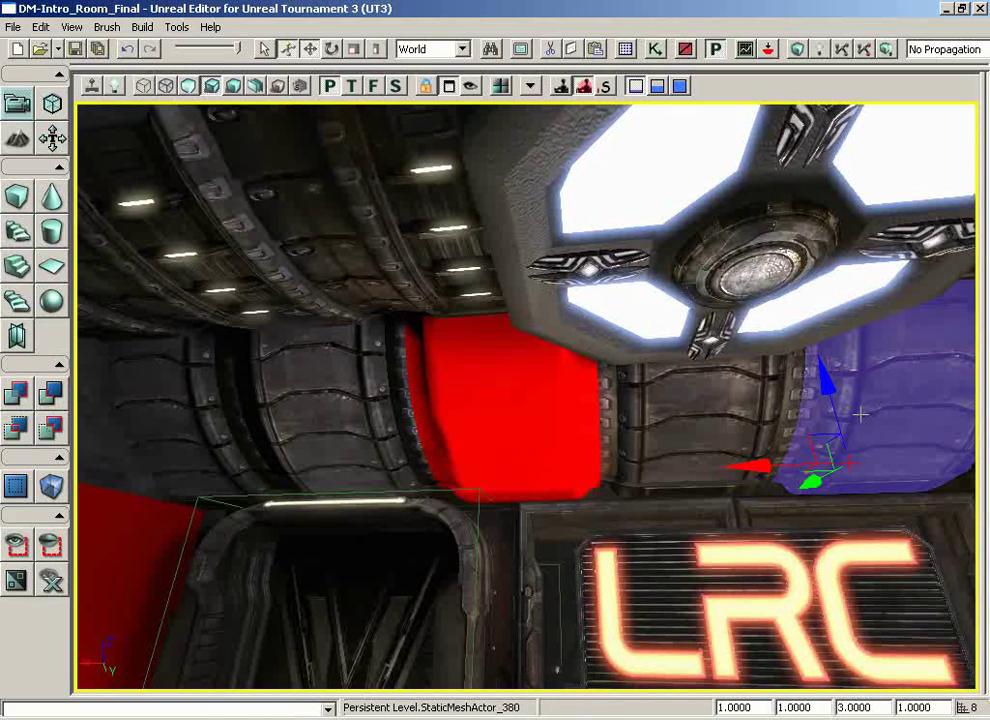
click(688, 395)
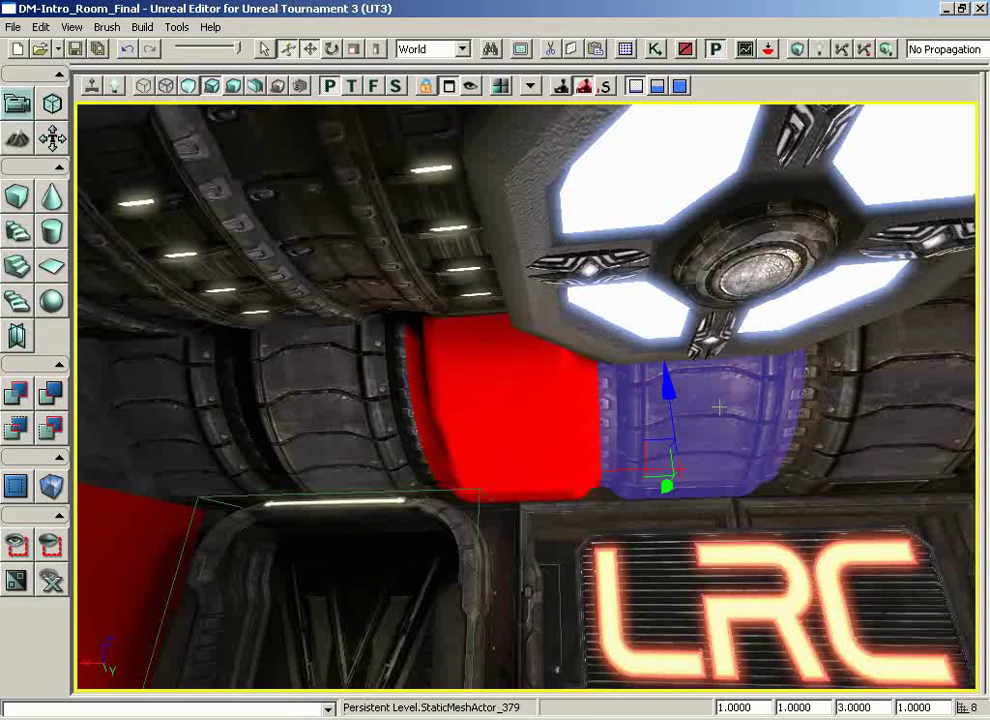
click(330, 397)
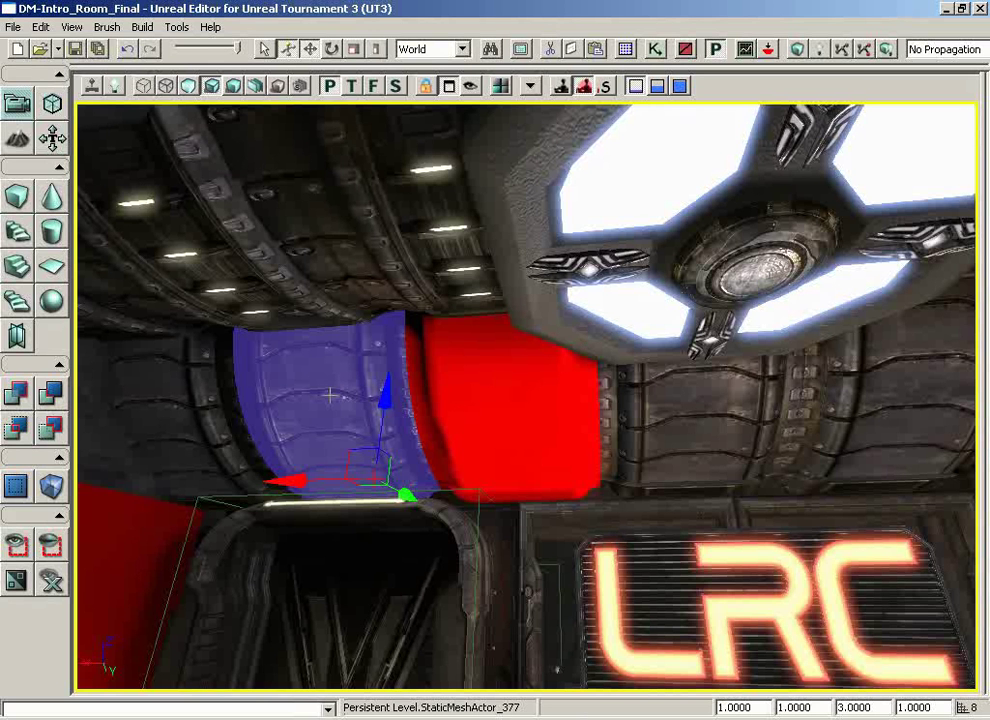
click(550, 410)
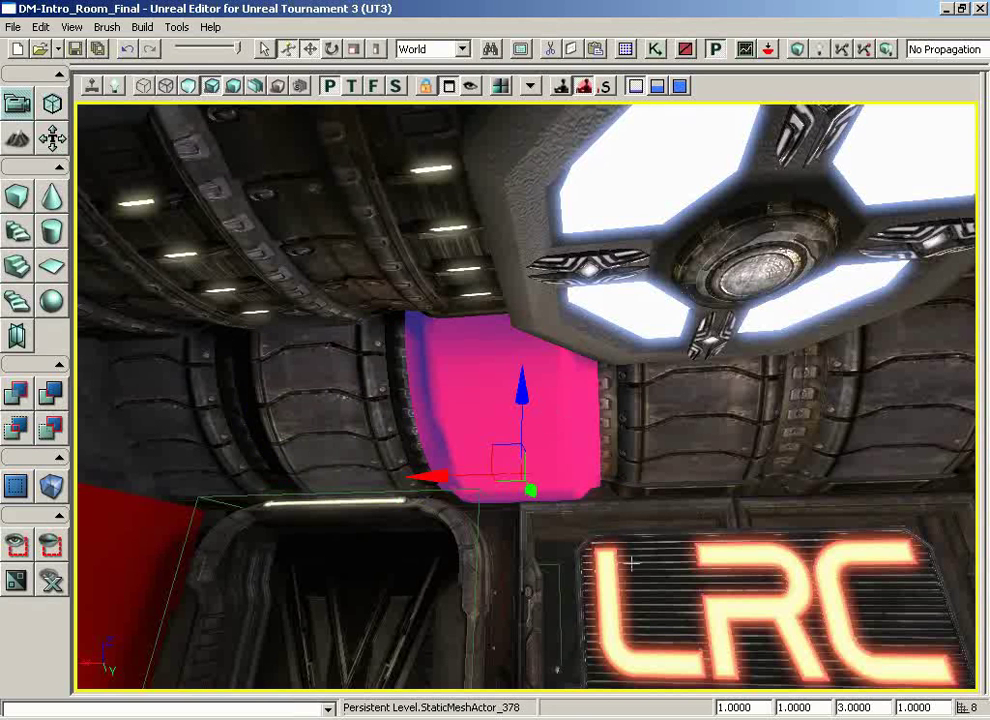
right_drag(535, 411, 560, 458)
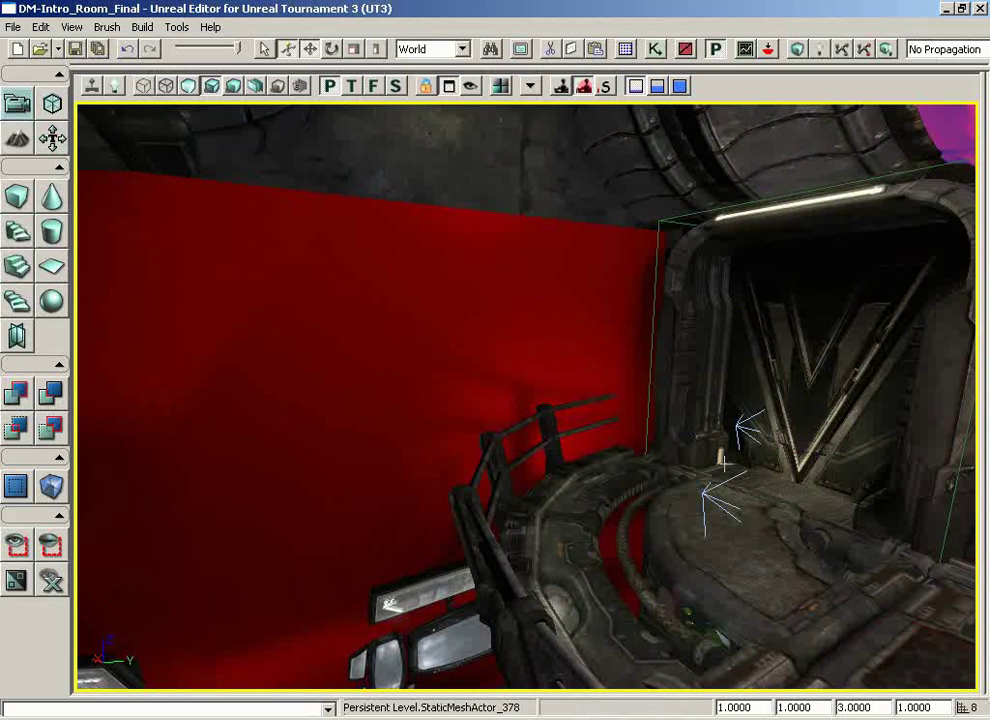